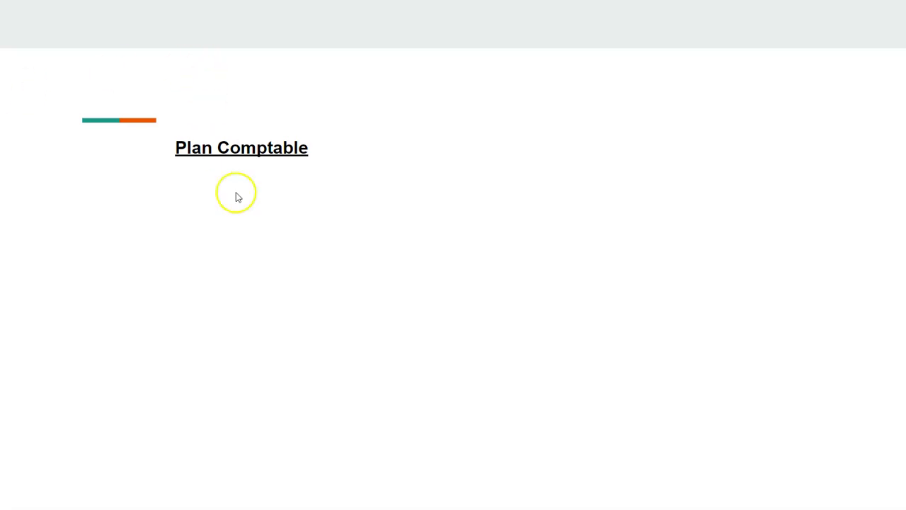
click(288, 261)
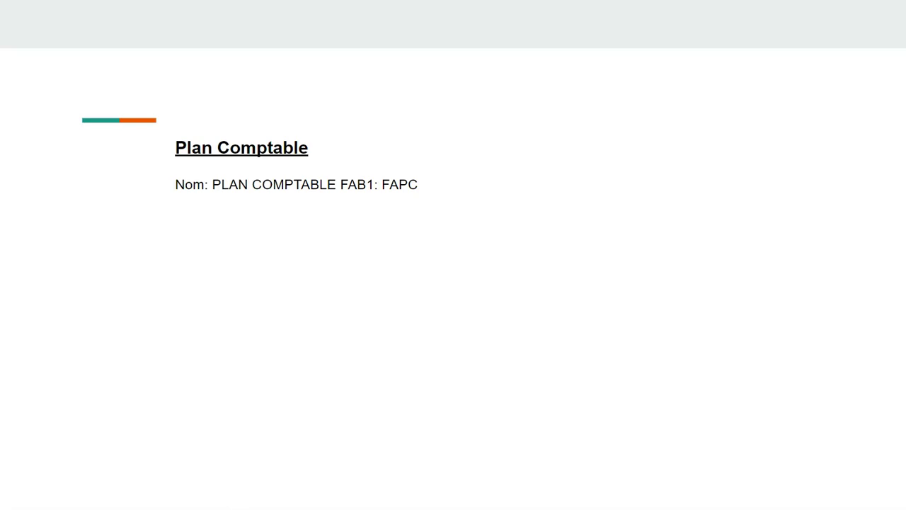
click(394, 259)
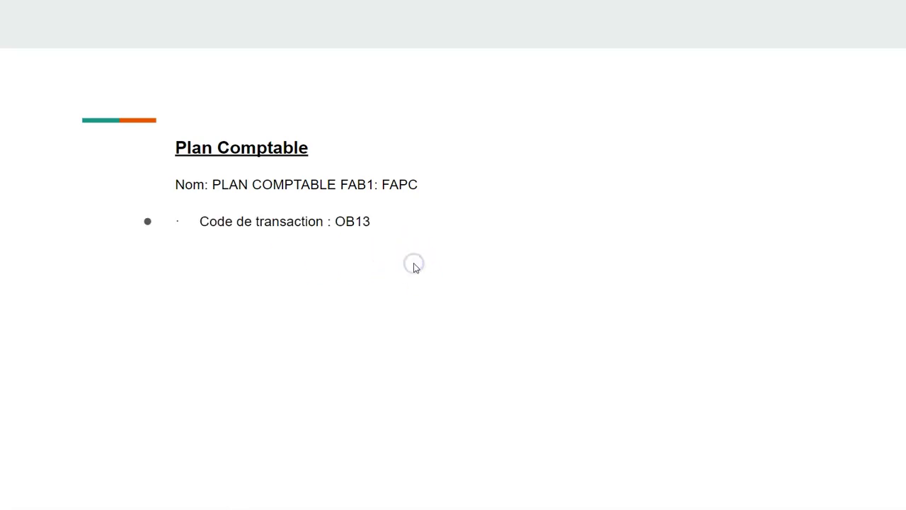
click(415, 268)
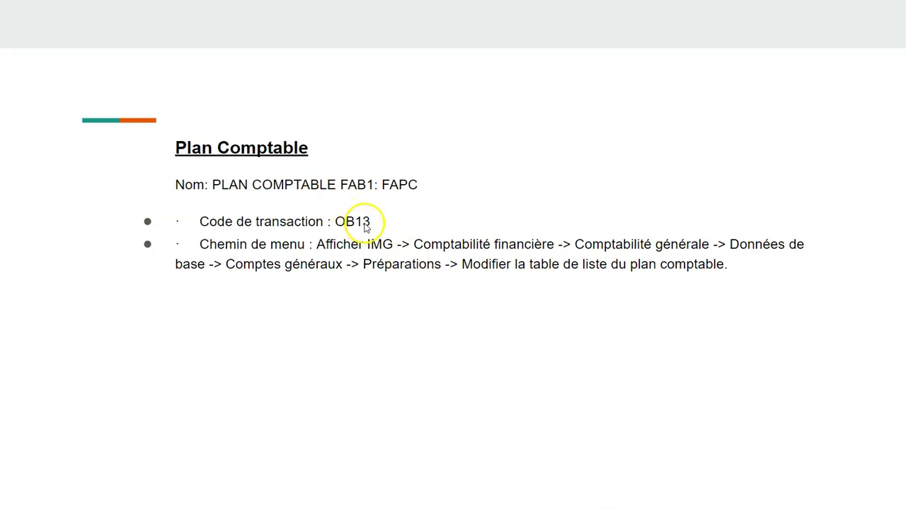
click(373, 330)
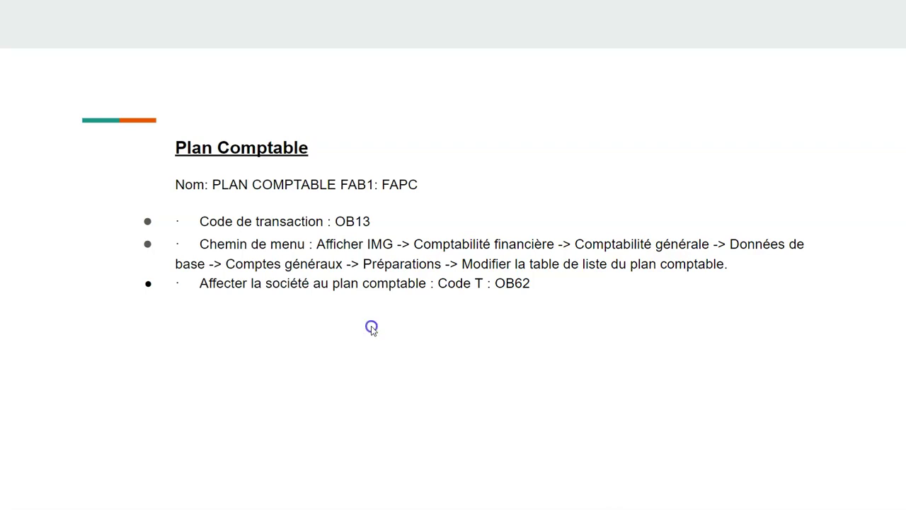
click(374, 331)
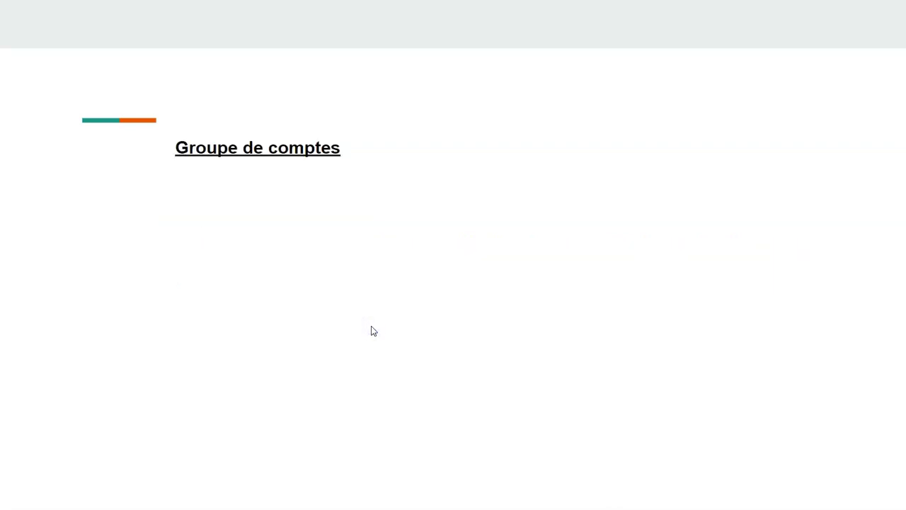
click(372, 327)
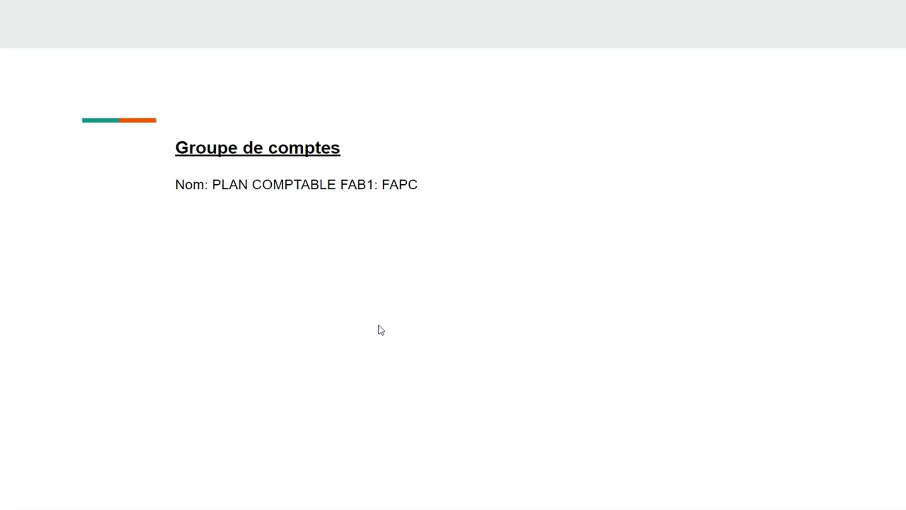
click(381, 326)
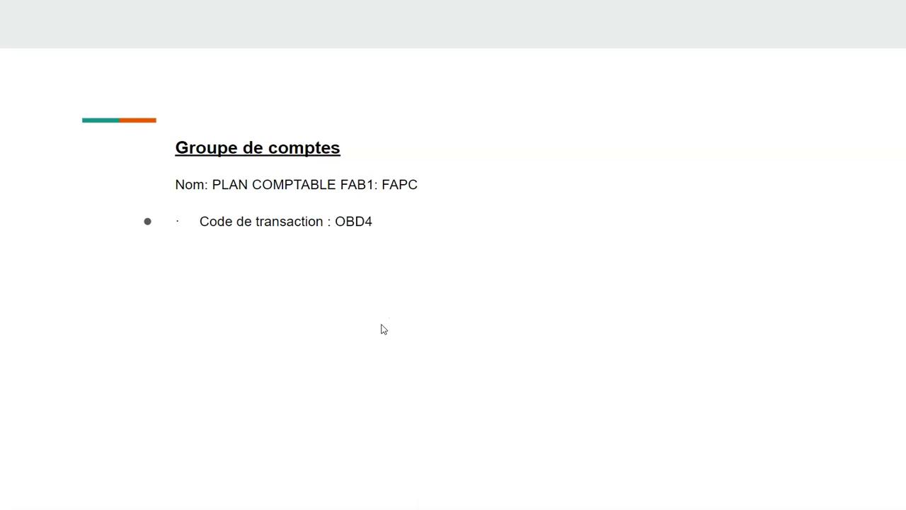
click(382, 327)
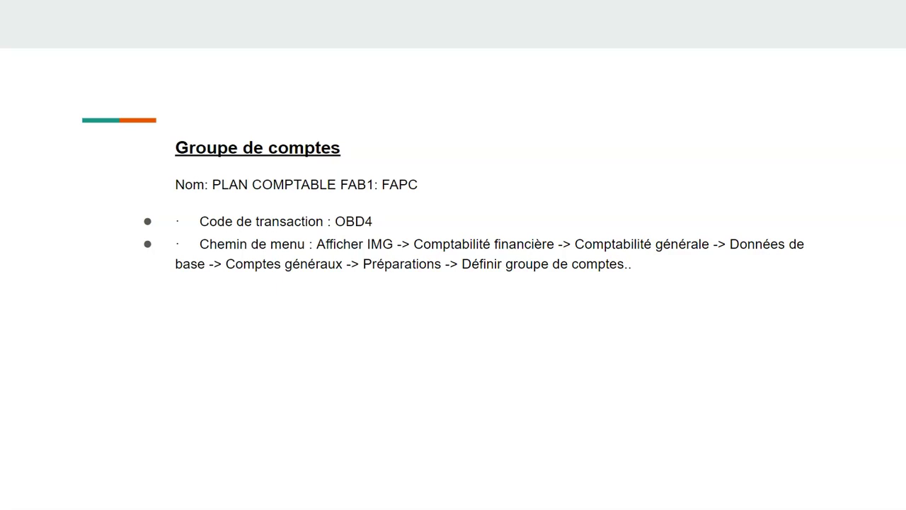
click(382, 324)
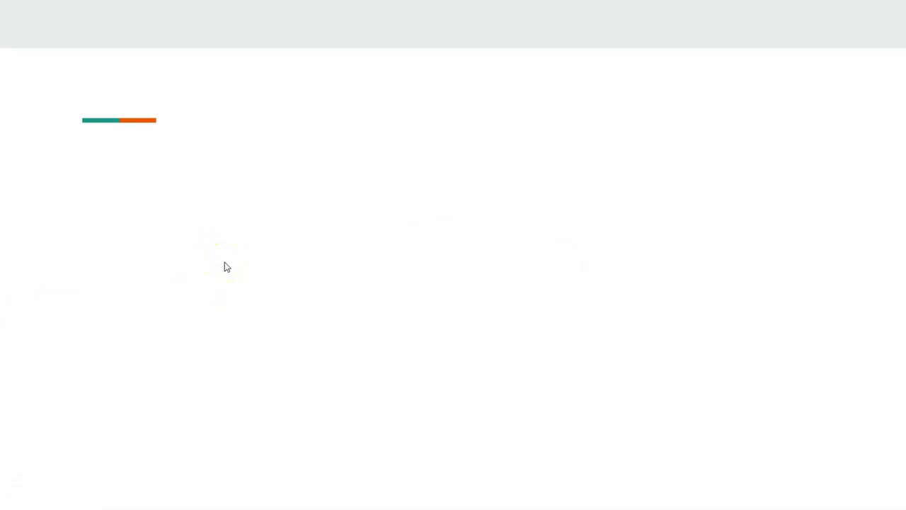
Leave the slideshow and open transaction OBD4 in the SAP session
key(Escape)
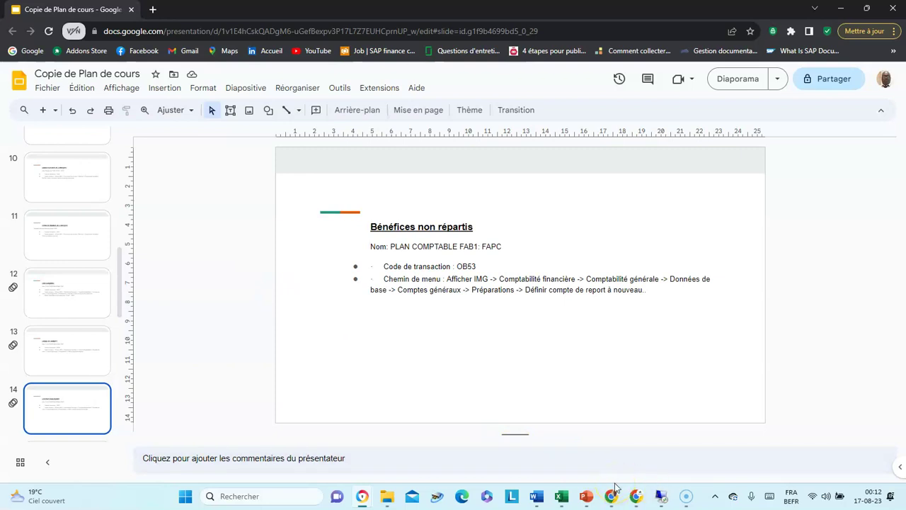
key(Up)
click(661, 496)
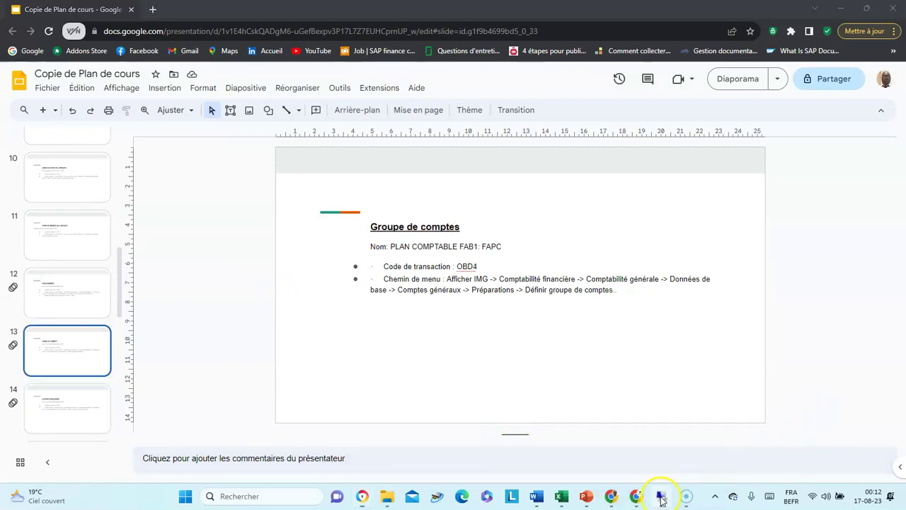
click(146, 35)
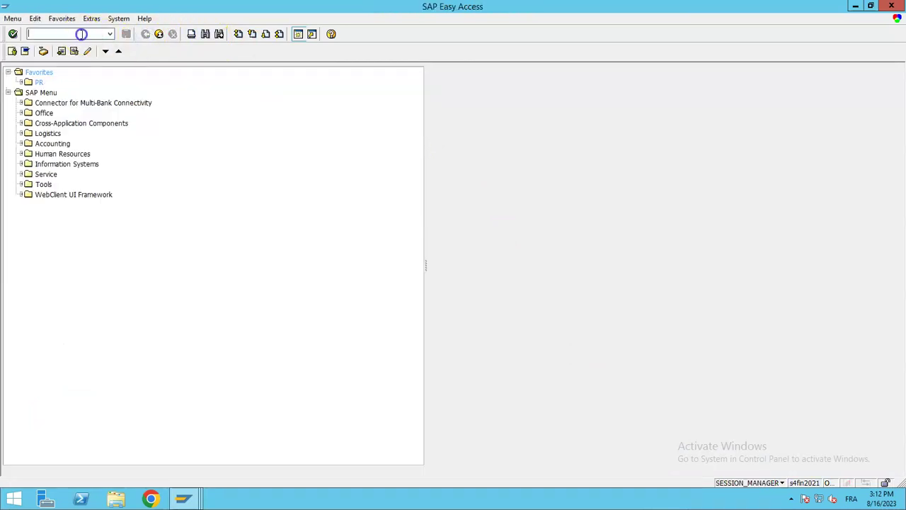
text(obd4)
key(Return)
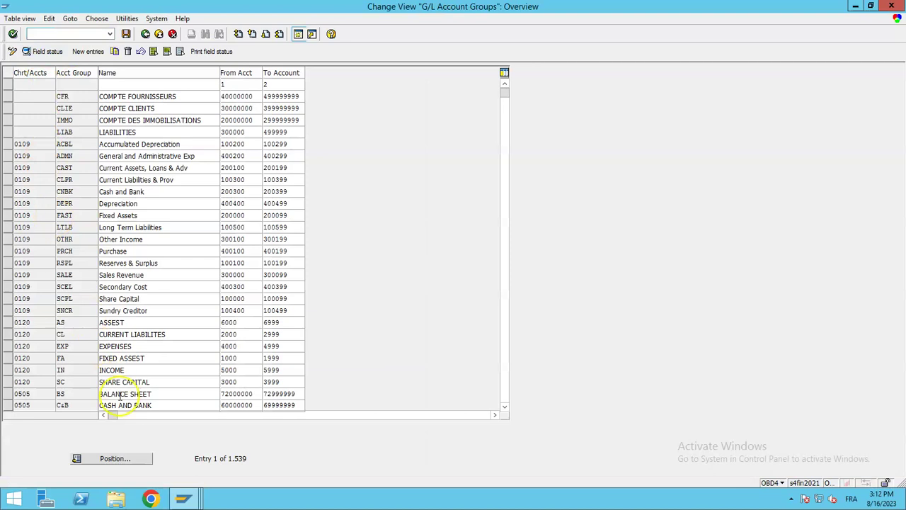
Position the G/L account groups list at chart of accounts FAPC
click(139, 462)
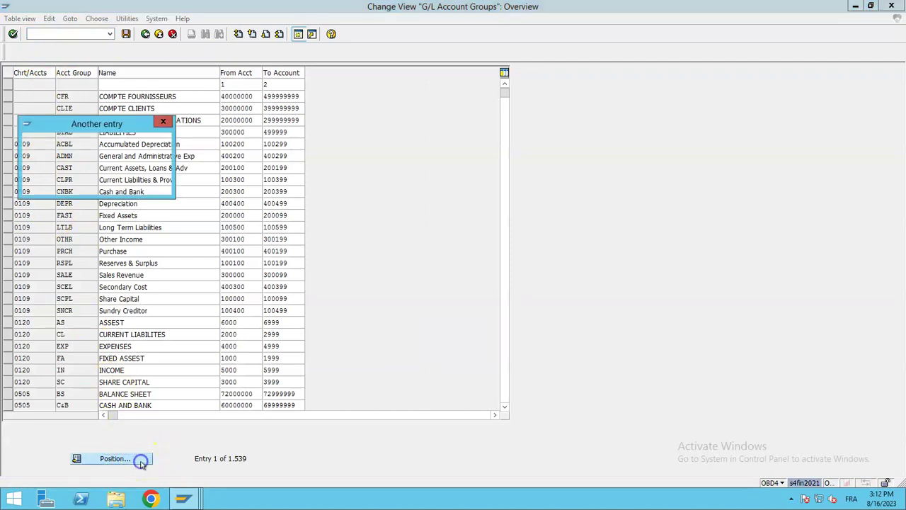
text(f)
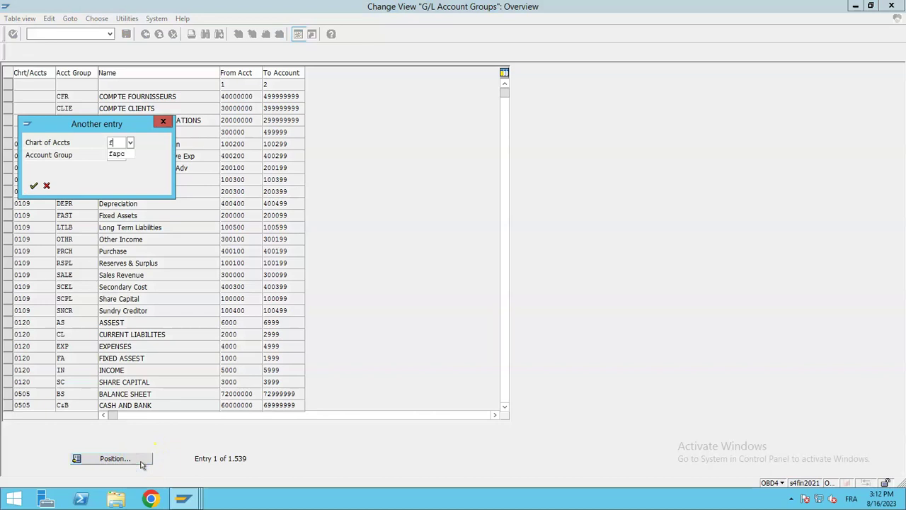
text(apc)
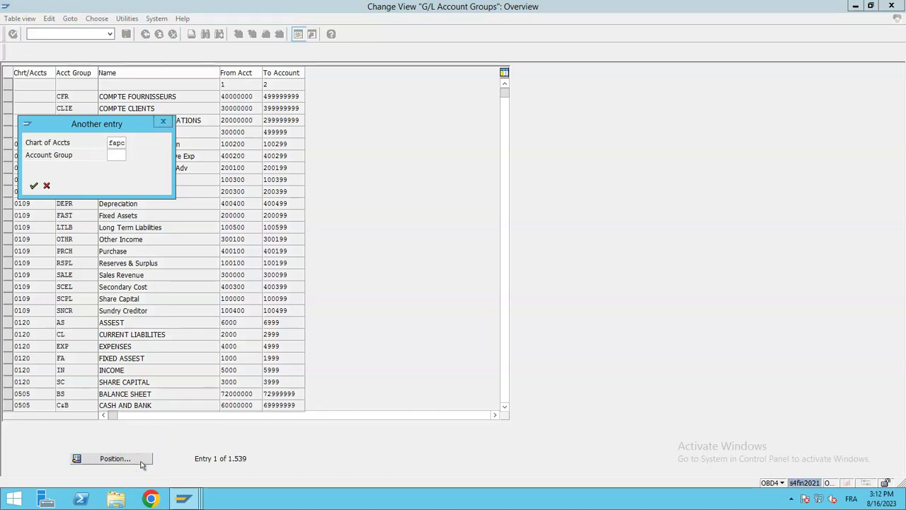
key(Return)
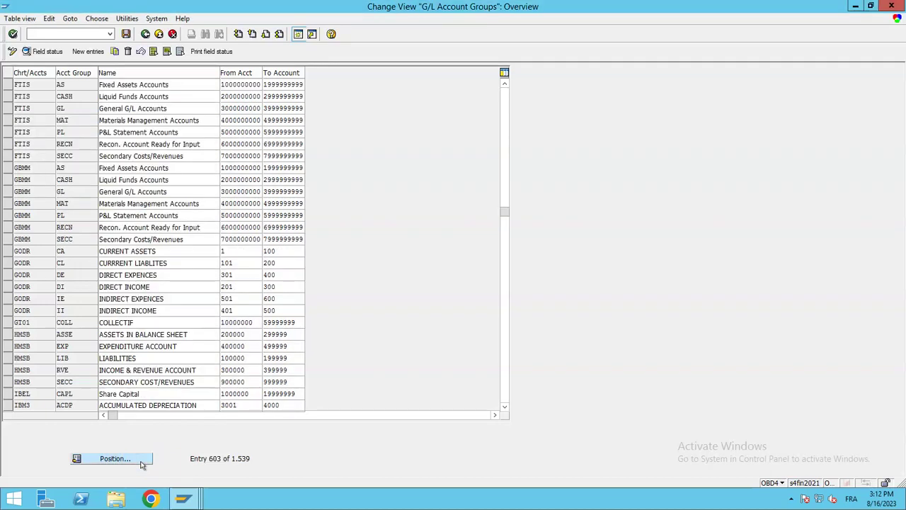
Start a new G/L account group entry with chart of accounts FAPC and account group CAPT
click(88, 52)
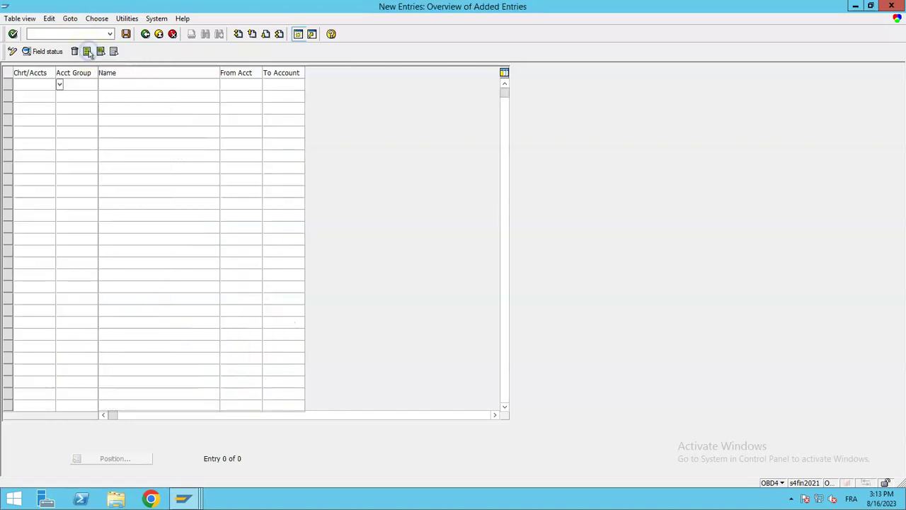
click(35, 83)
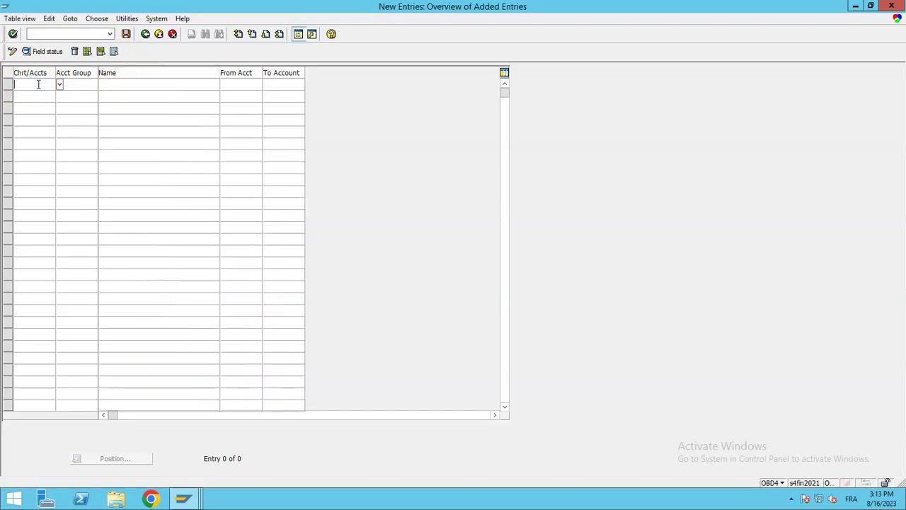
text(fa)
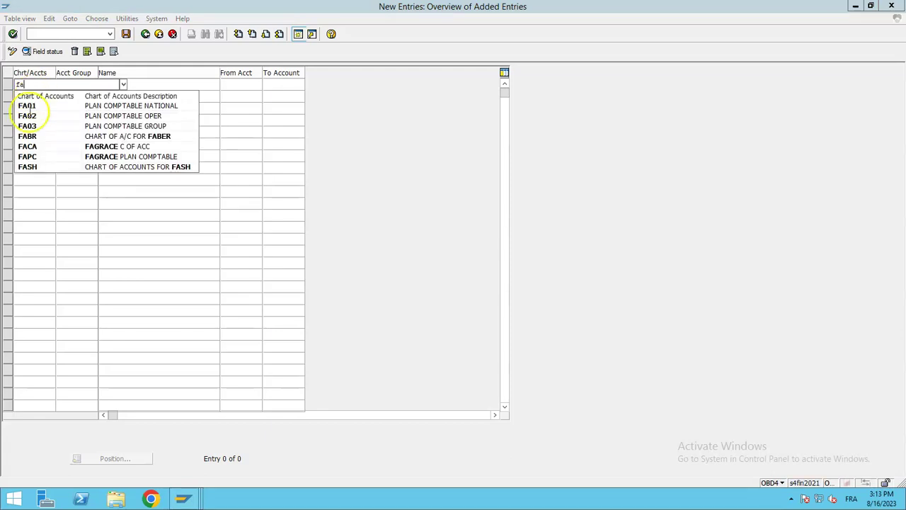
click(32, 157)
click(84, 82)
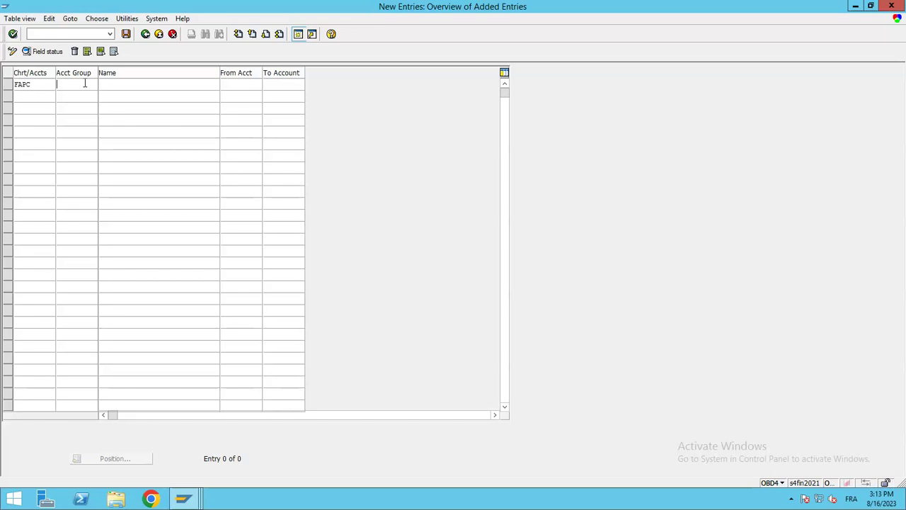
text(ca)
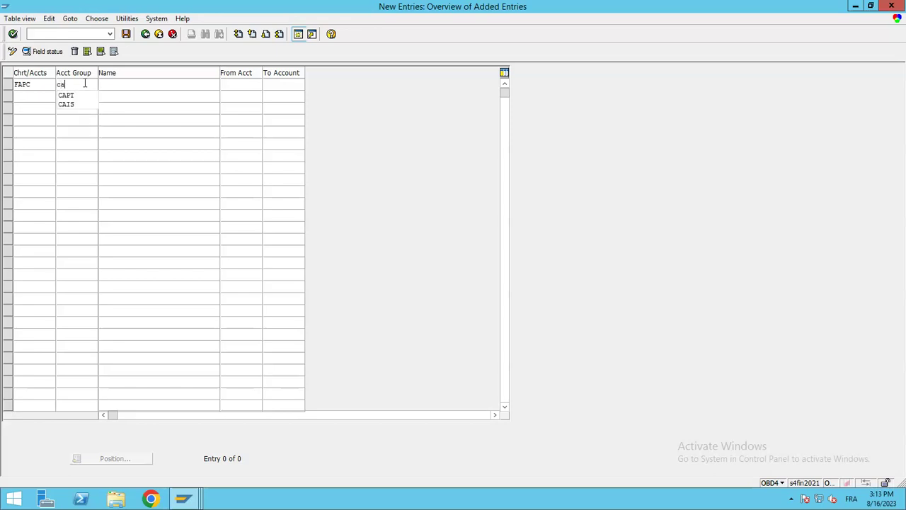
key(BackSpace)
key(Caps_Lock)
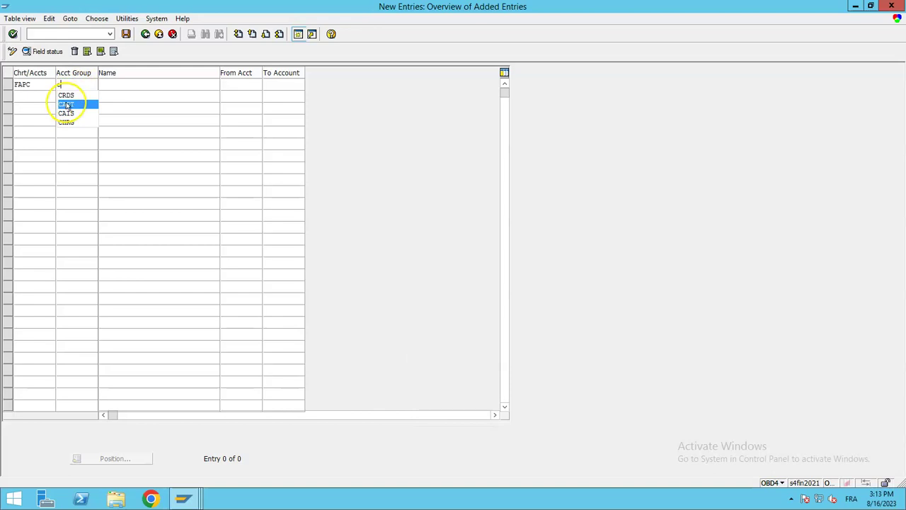
click(66, 105)
Name account group CAPT "CAPITAUX PERMANENTS" and set its account range from 100000 to 139999
click(121, 84)
text(CAPITA)
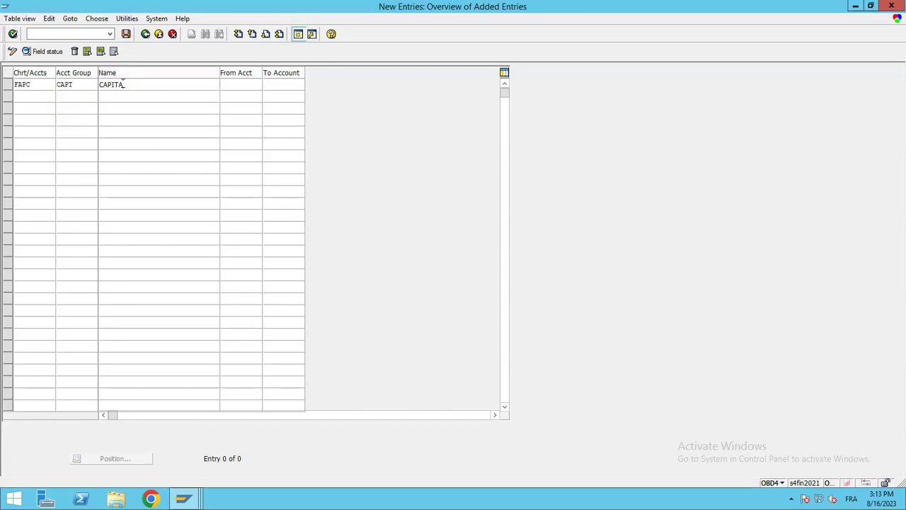
text(UX PERMANENTS)
key(Tab)
text(1000)
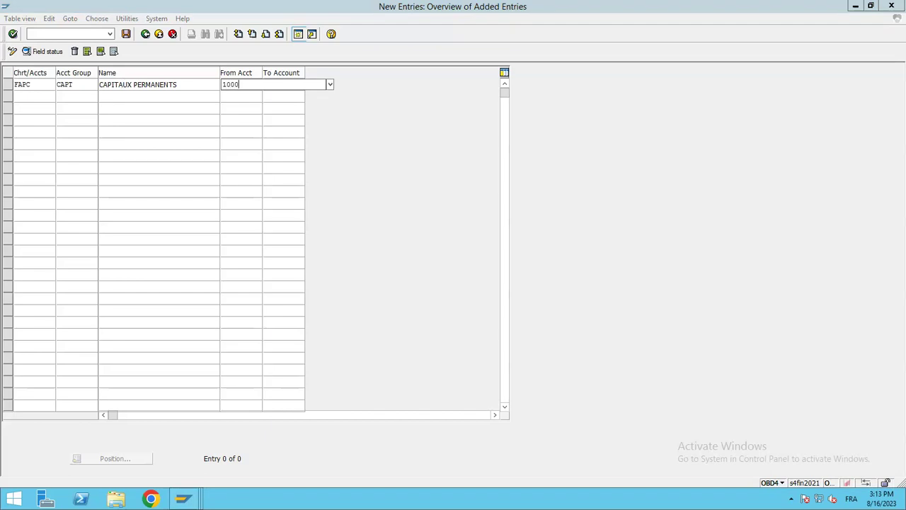
text(000)
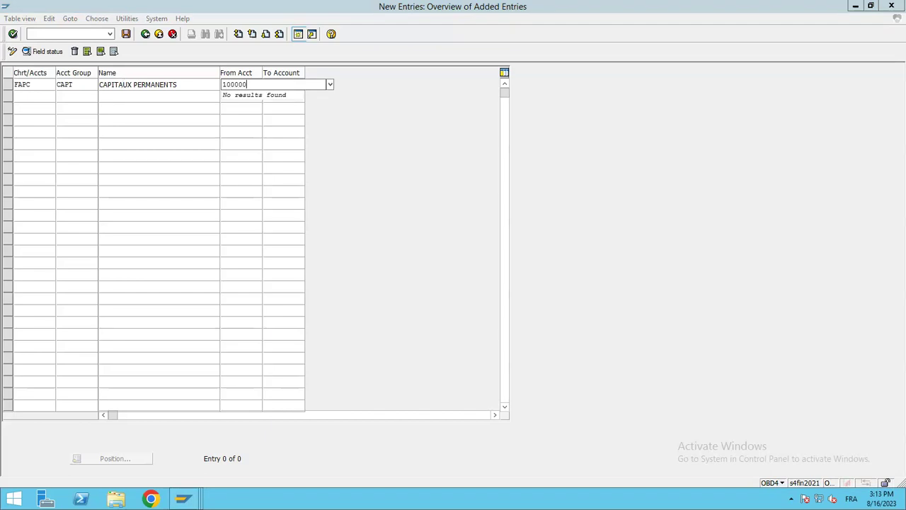
key(BackSpace)
key(Tab)
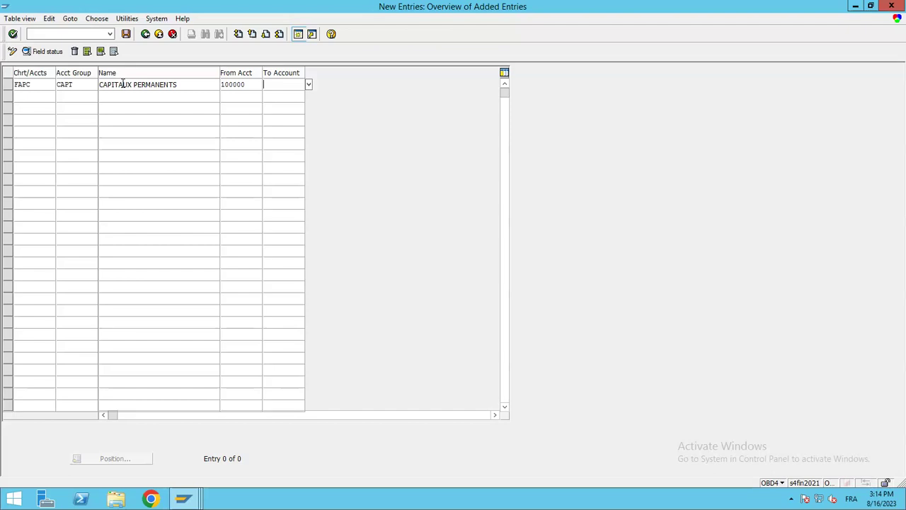
text(13999)
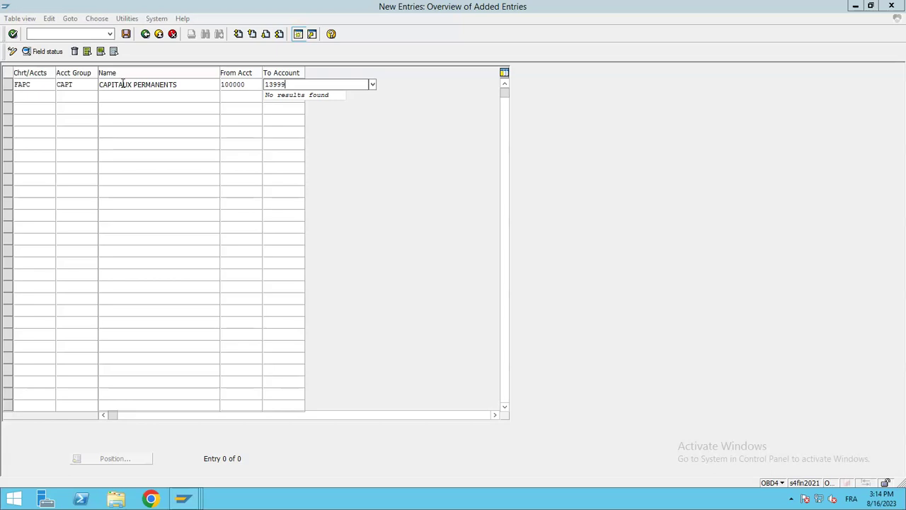
text(9)
key(Return)
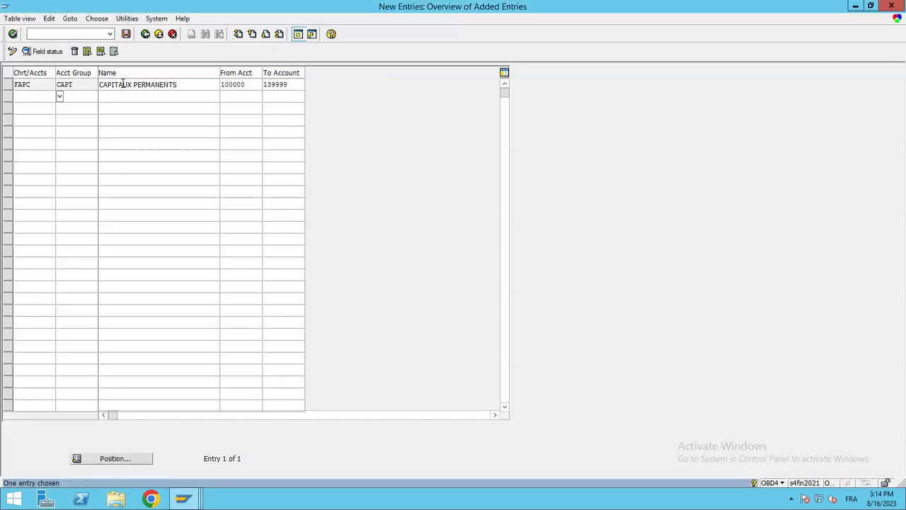
Save the entry in a new customizing request described "DEFINE PLAN COMPTABLE FBE1" and return to the account groups overview
click(126, 34)
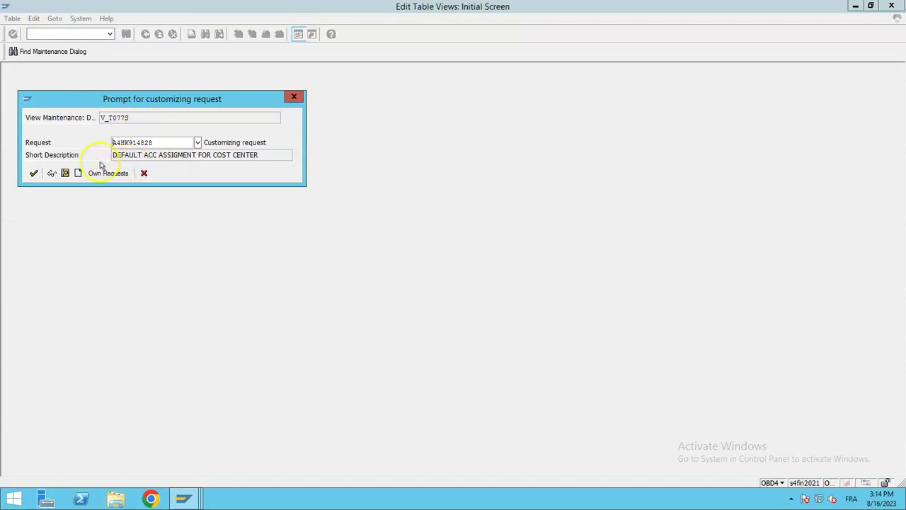
click(76, 174)
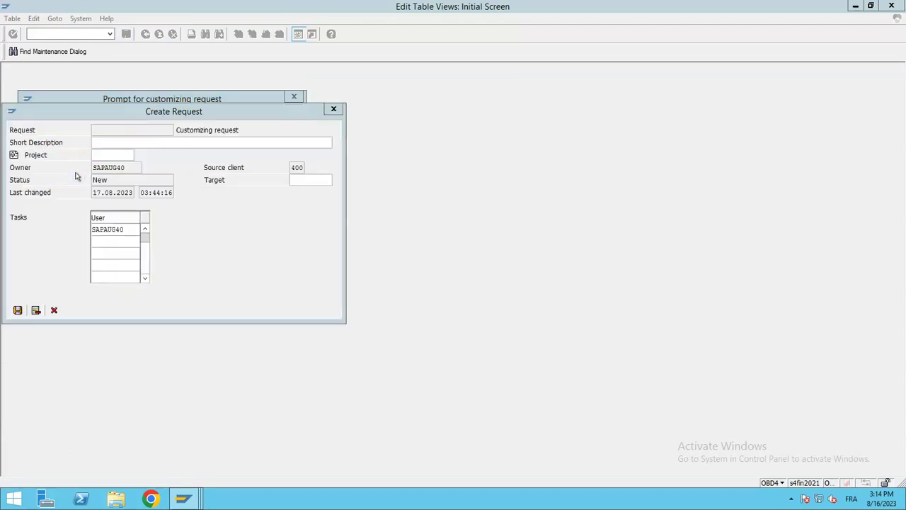
click(123, 146)
text(DEFINE )
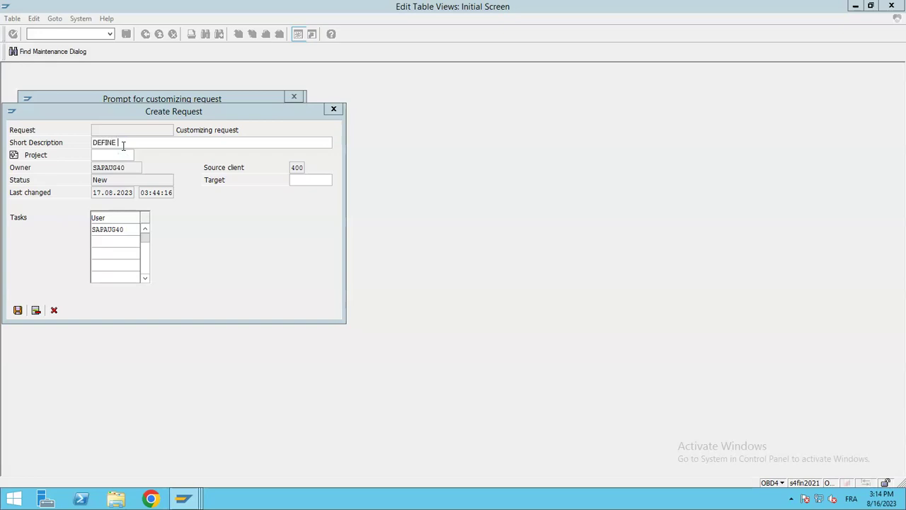
text(PLAN COMPTABLE FBE1)
click(18, 310)
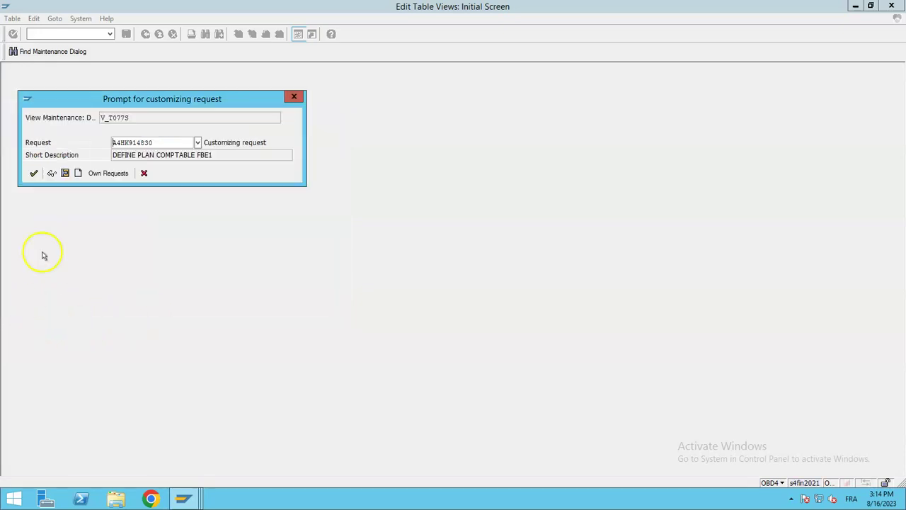
click(33, 175)
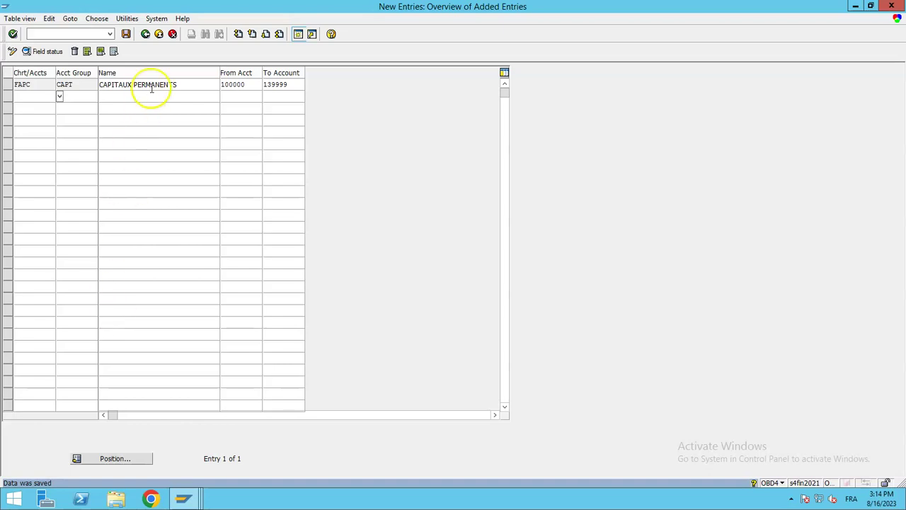
click(145, 35)
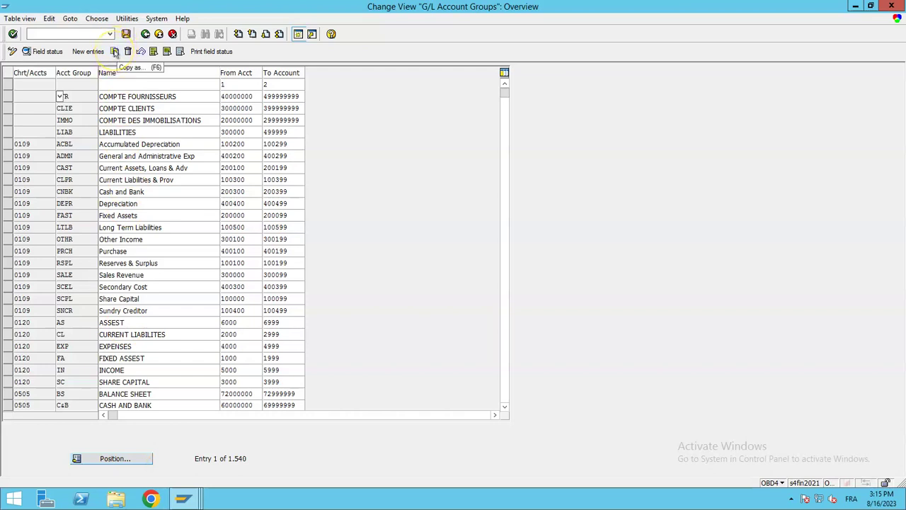
Position the G/L account groups list at the entries of chart of accounts MAAC
click(126, 461)
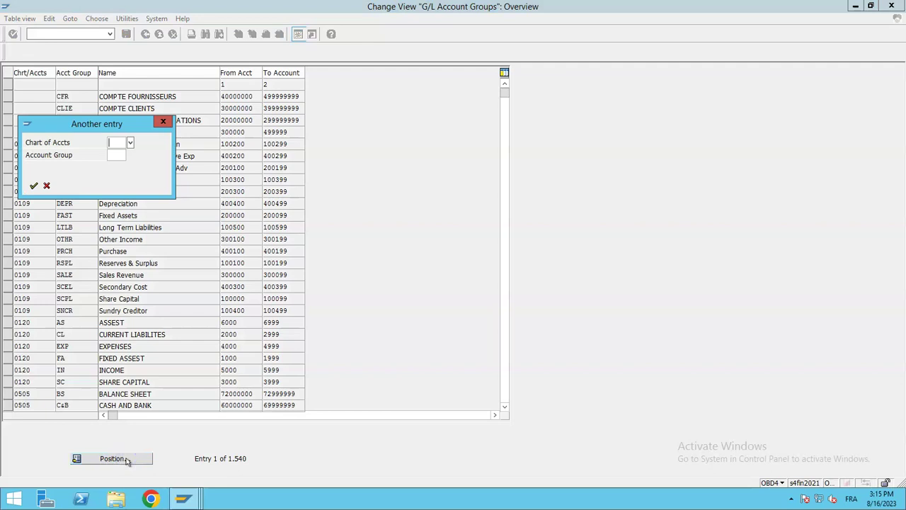
text(MAT)
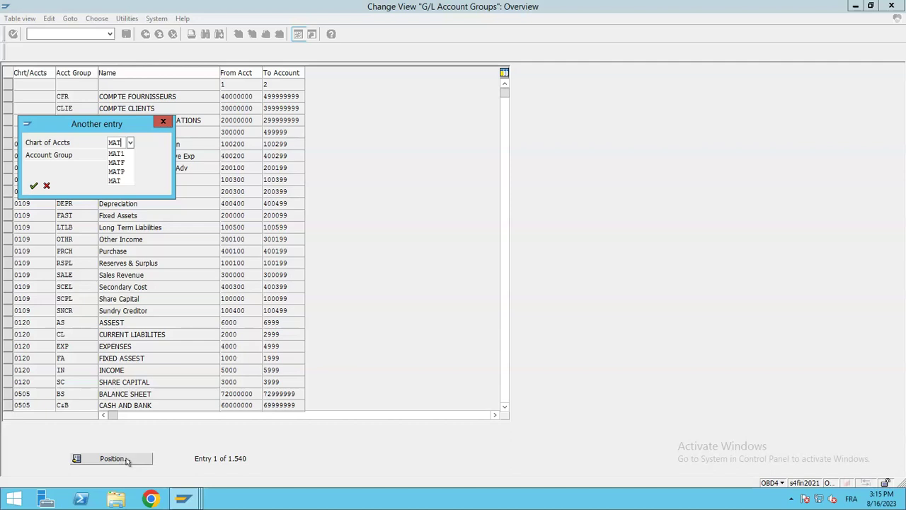
key(BackSpace)
key(Return)
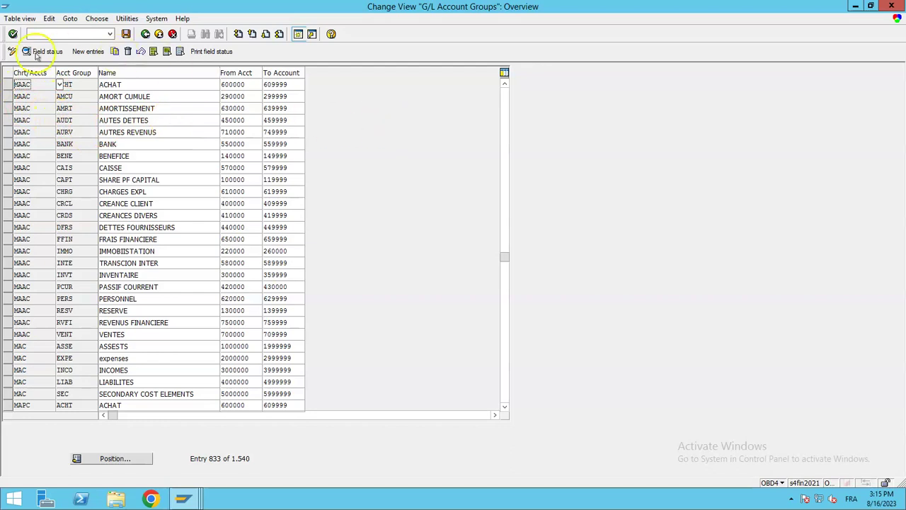
drag(120, 81, 397, 96)
click(504, 85)
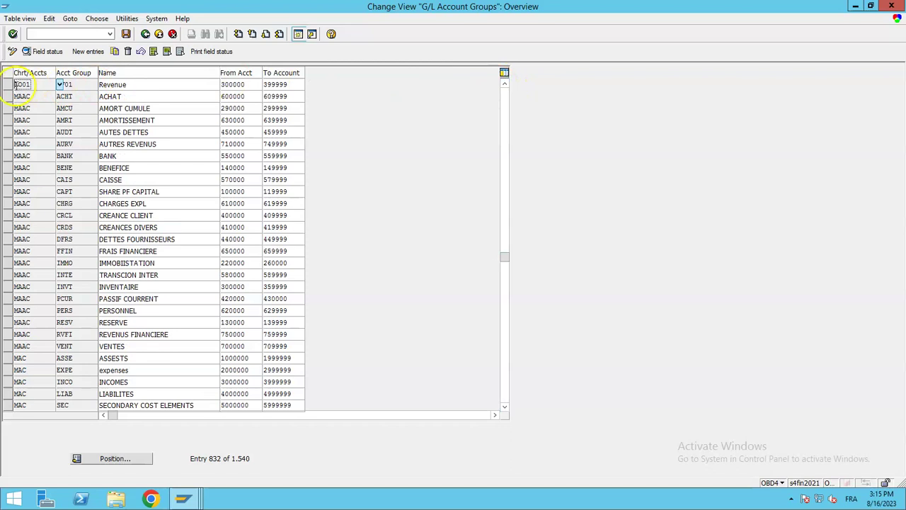
Select all account groups of chart of accounts MAAC, from ACHT through VENT, and copy them as new entries
click(7, 97)
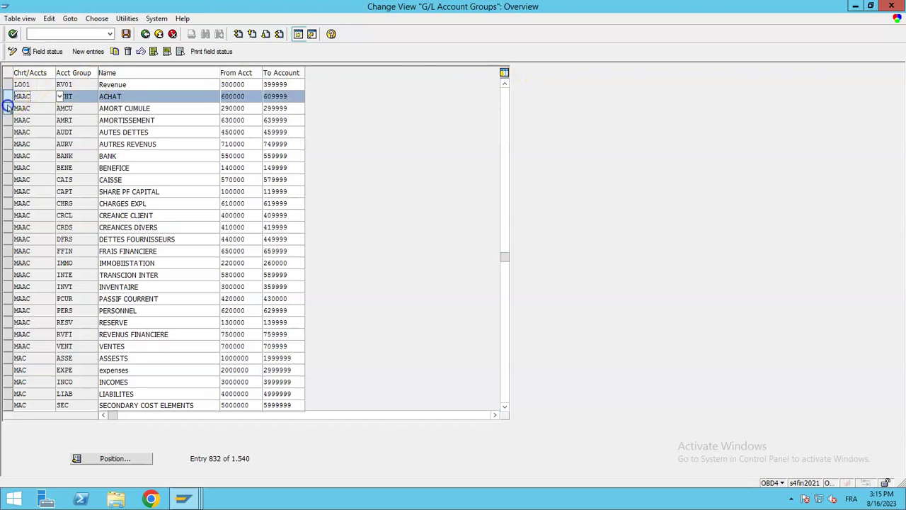
shift+click(8, 108)
shift+click(7, 120)
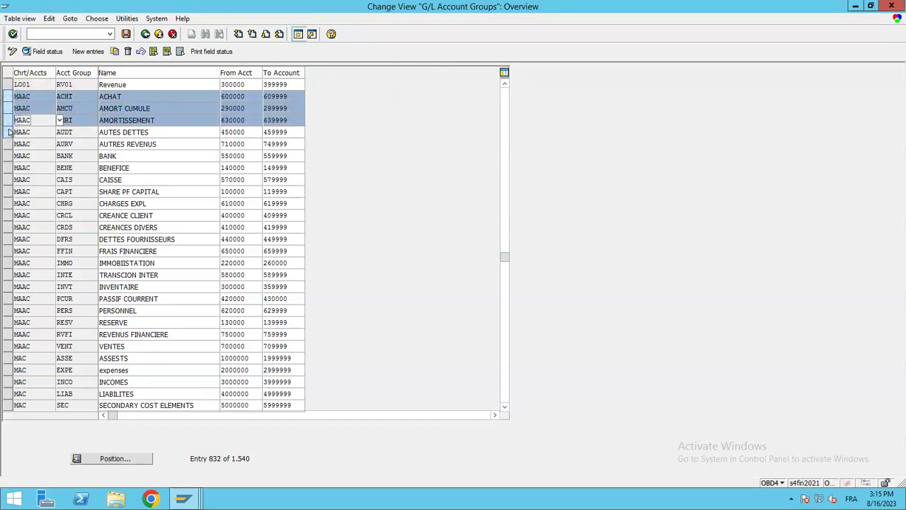
shift+click(7, 131)
shift+click(7, 143)
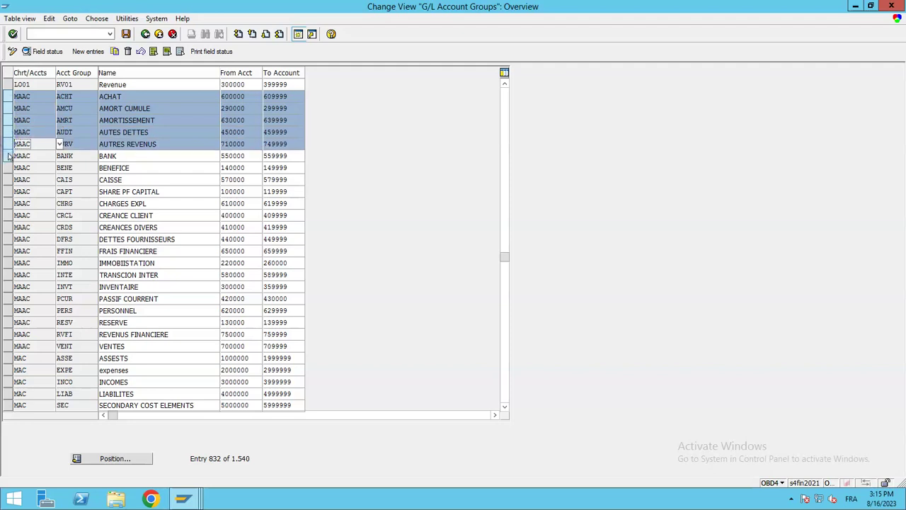
shift+click(7, 156)
shift+click(7, 168)
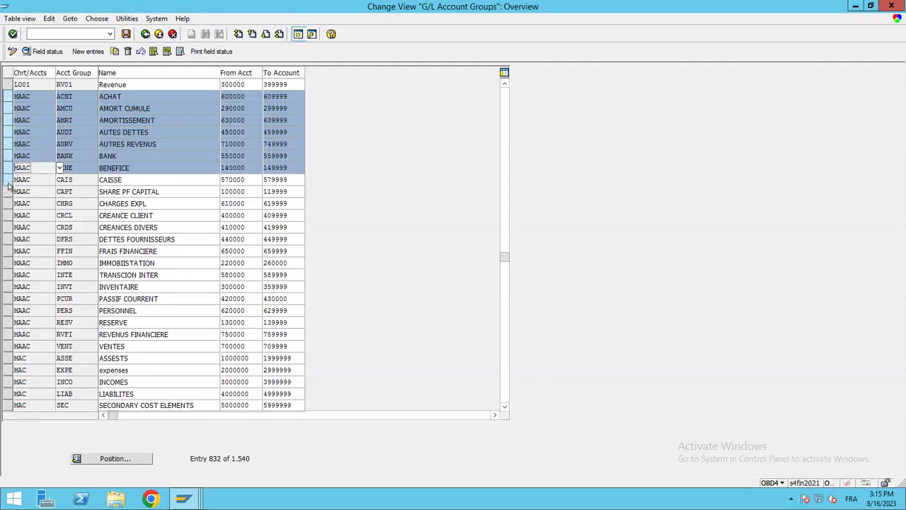
shift+click(7, 180)
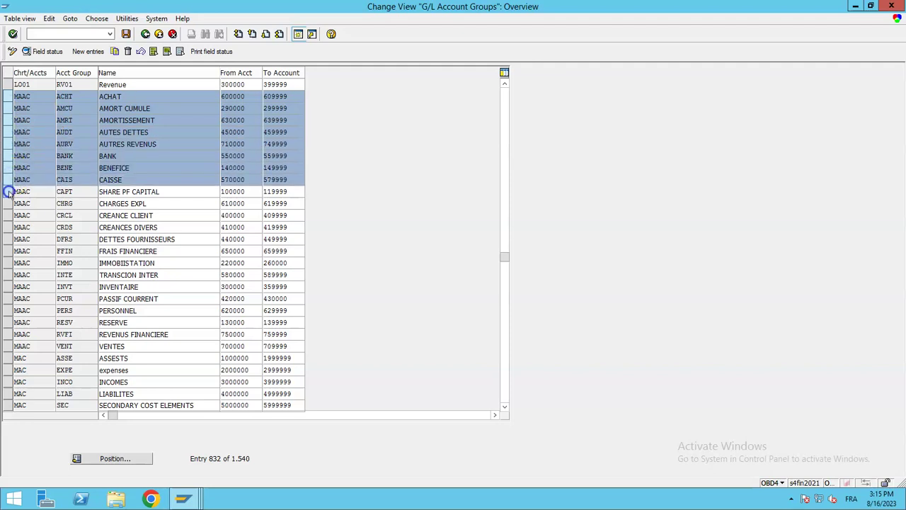
shift+click(7, 191)
shift+click(7, 203)
shift+click(7, 215)
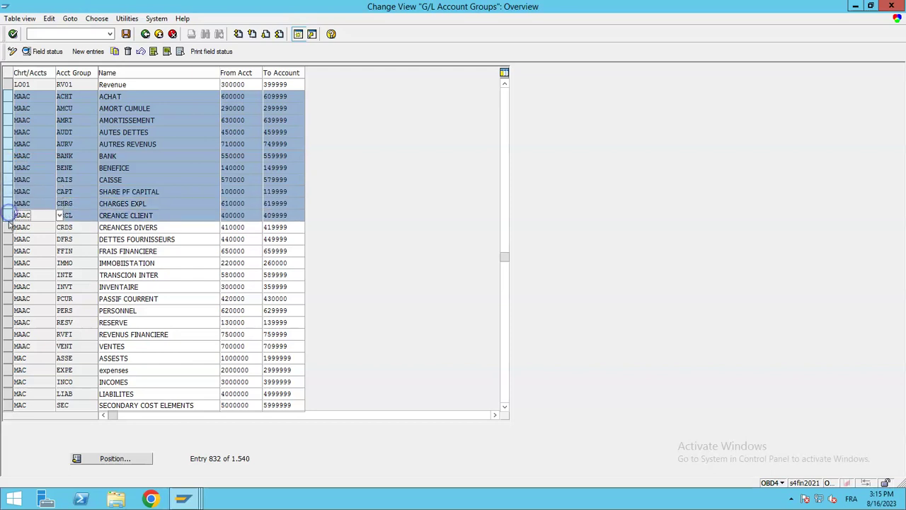
shift+click(7, 228)
shift+click(7, 239)
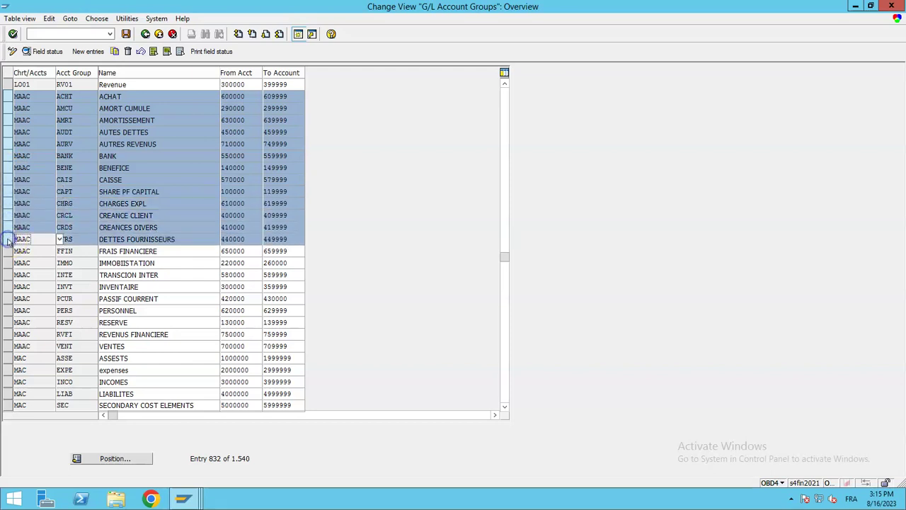
shift+click(7, 250)
shift+click(7, 262)
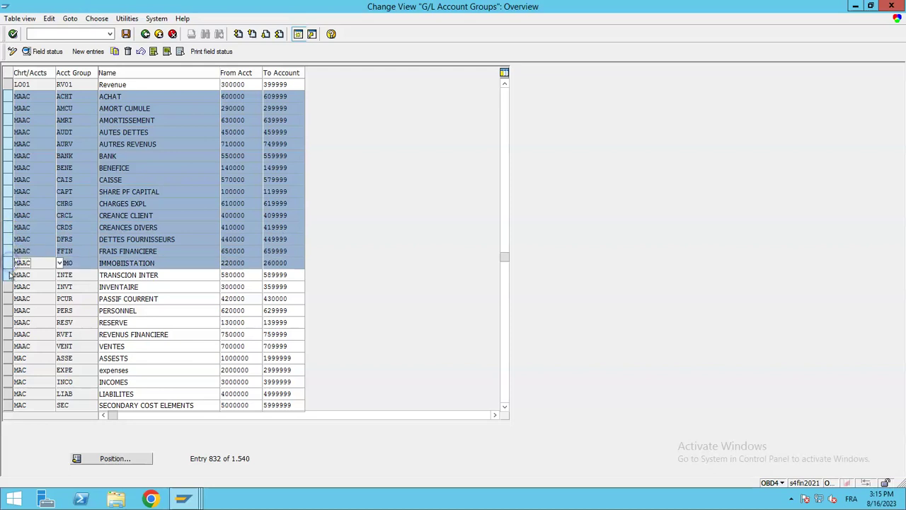
shift+click(7, 274)
shift+click(7, 286)
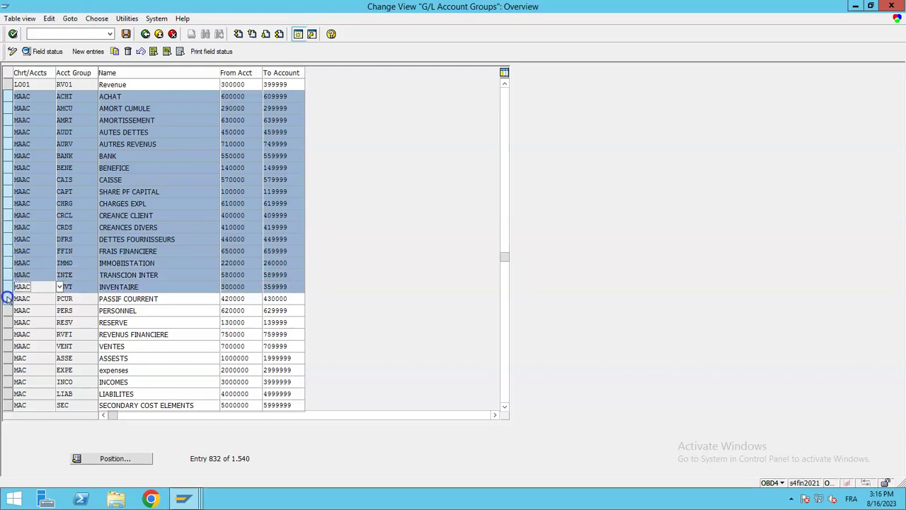
shift+click(7, 298)
shift+click(7, 310)
shift+click(7, 322)
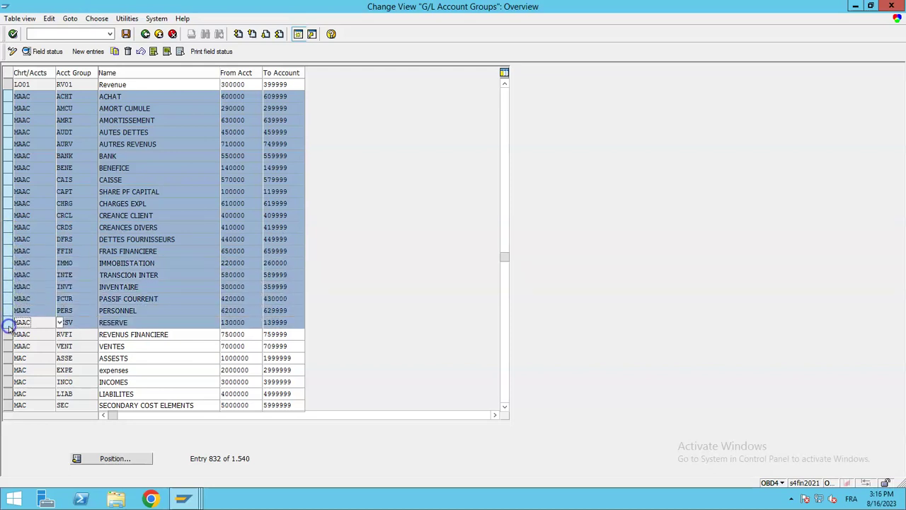
shift+click(8, 335)
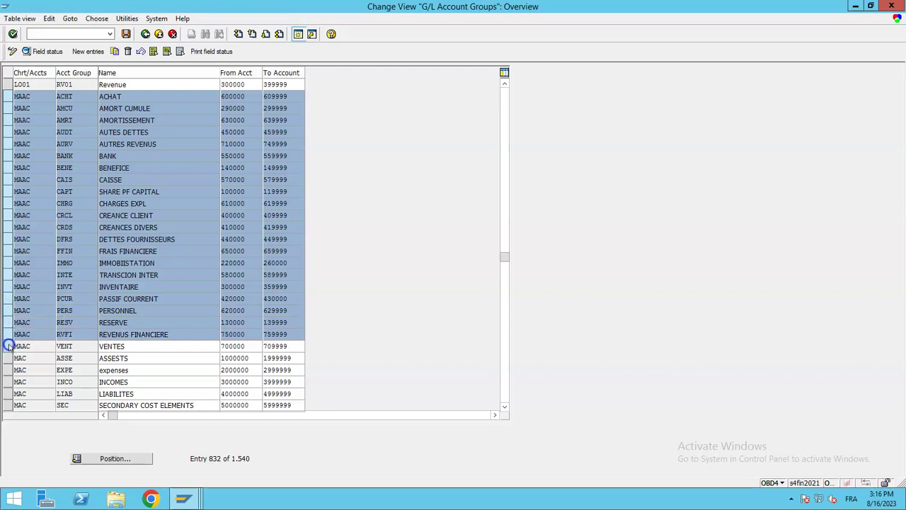
shift+click(9, 346)
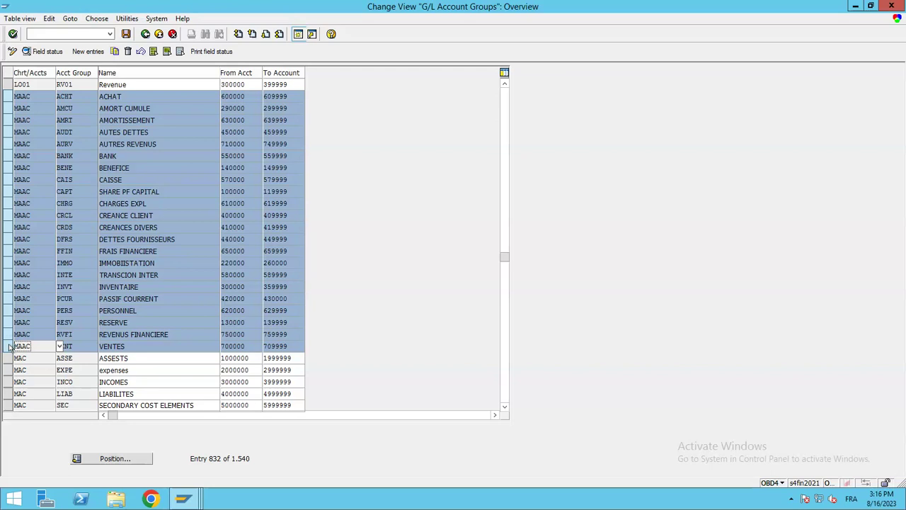
click(114, 51)
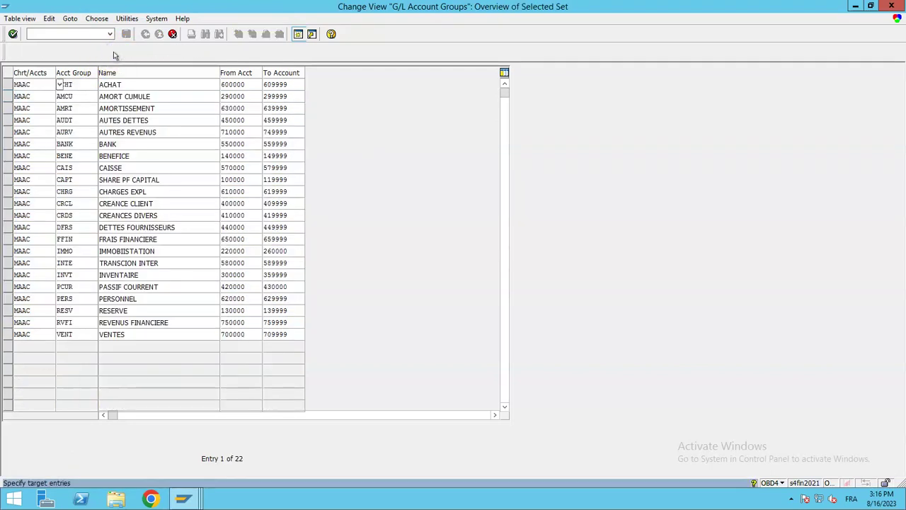
Set the chart of accounts of the copied ACHT (ACHAT) entry to FAPC
click(36, 84)
key(BackSpace)
key(BackSpace)
key(BackSpace)
key(BackSpace)
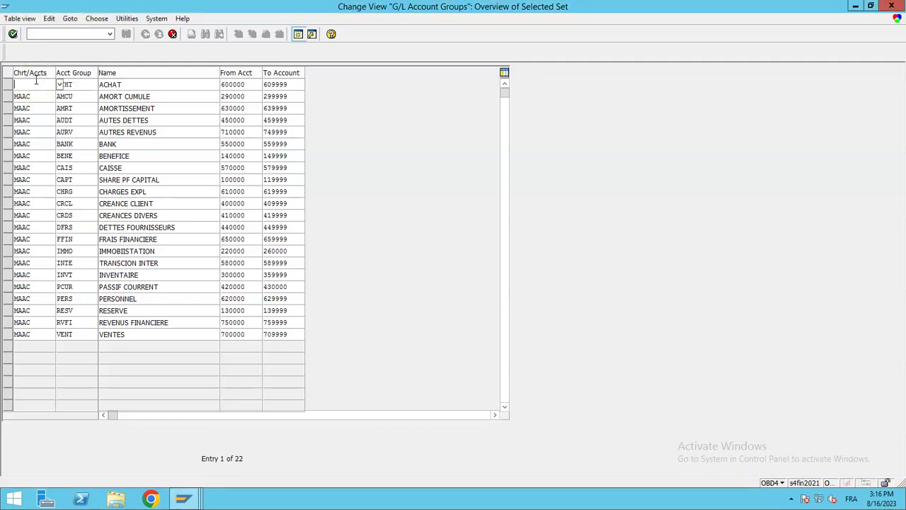
text(FAPC)
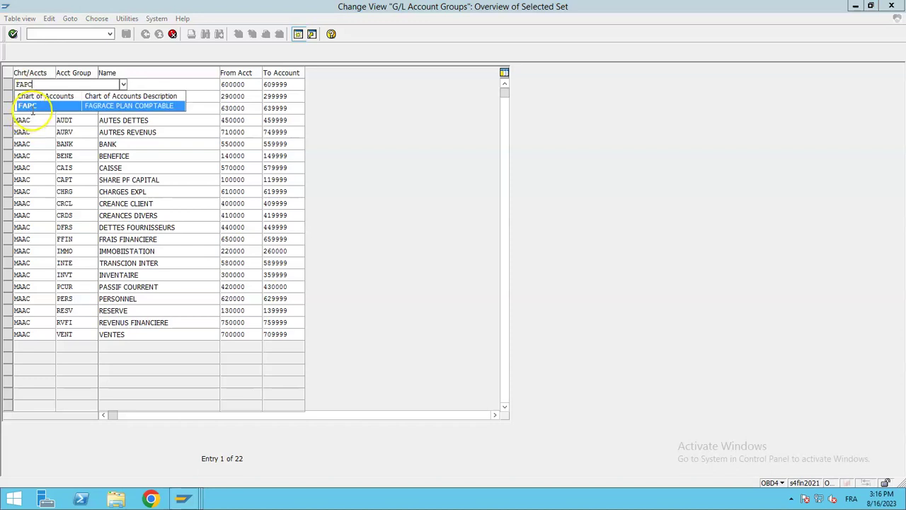
click(31, 107)
Set the chart of accounts of the copied AMCU (AMORT CUMULE) entry to FAPC
click(34, 99)
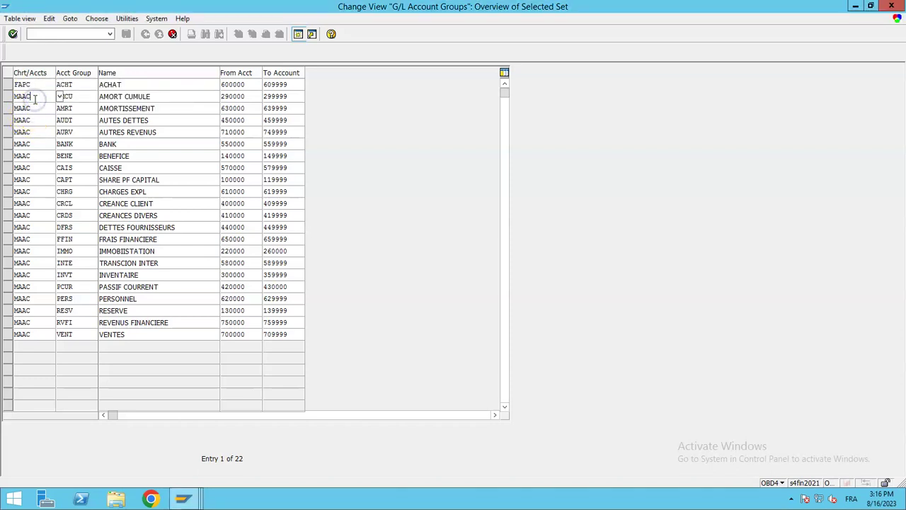
key(BackSpace)
key(BackSpace)
key(BackSpace)
key(BackSpace)
text(FAPC)
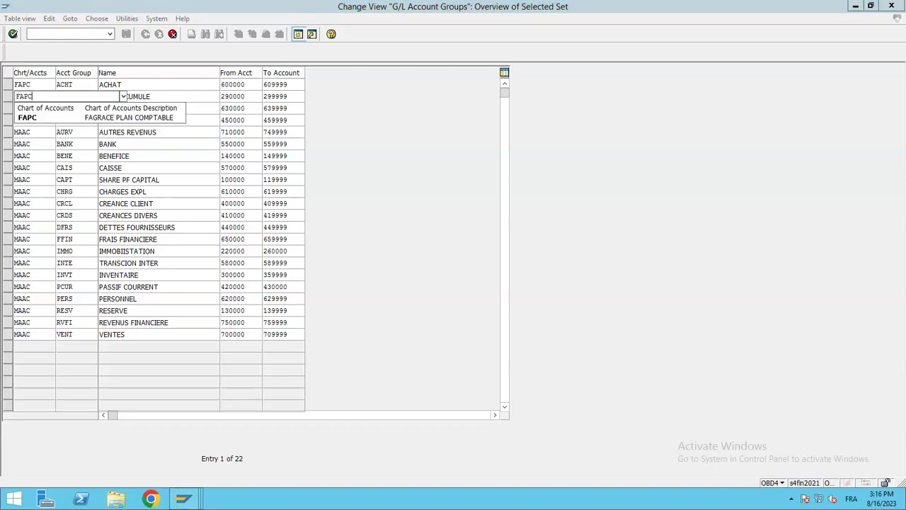
click(27, 117)
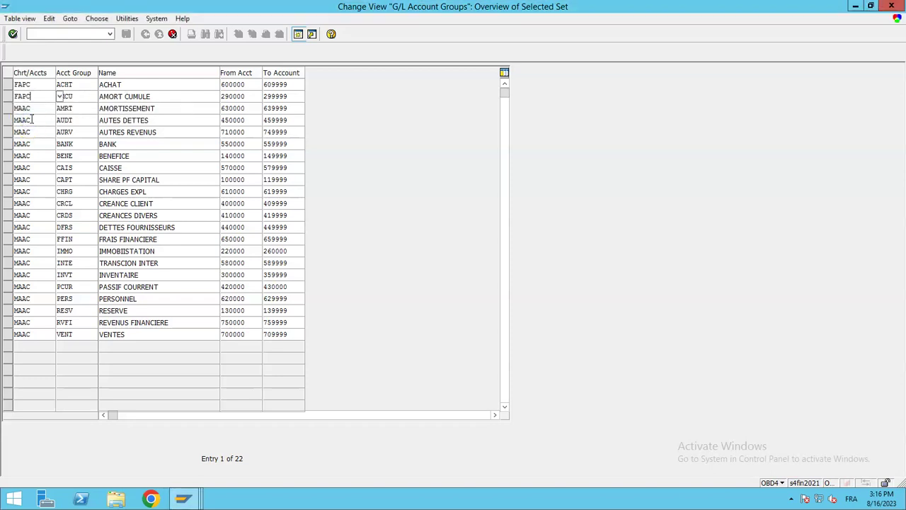
Set the chart of accounts of the copied AUDT (AUTES DETTES) entry to FAPC
key(BackSpace)
key(BackSpace)
key(BackSpace)
key(BackSpace)
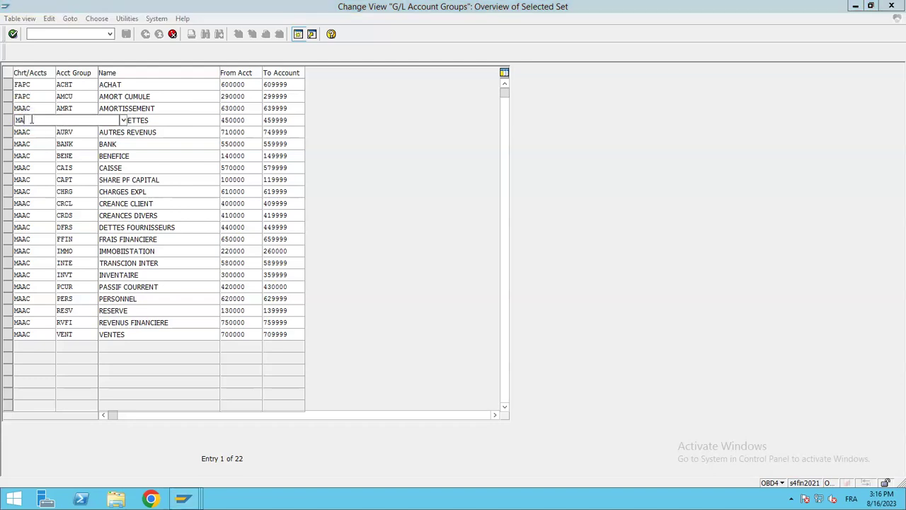
text(FAPC)
Set the chart of accounts of the copied AMRT (AMORTISSEMENT) entry to FAPC
click(33, 107)
key(BackSpace)
key(BackSpace)
key(BackSpace)
key(BackSpace)
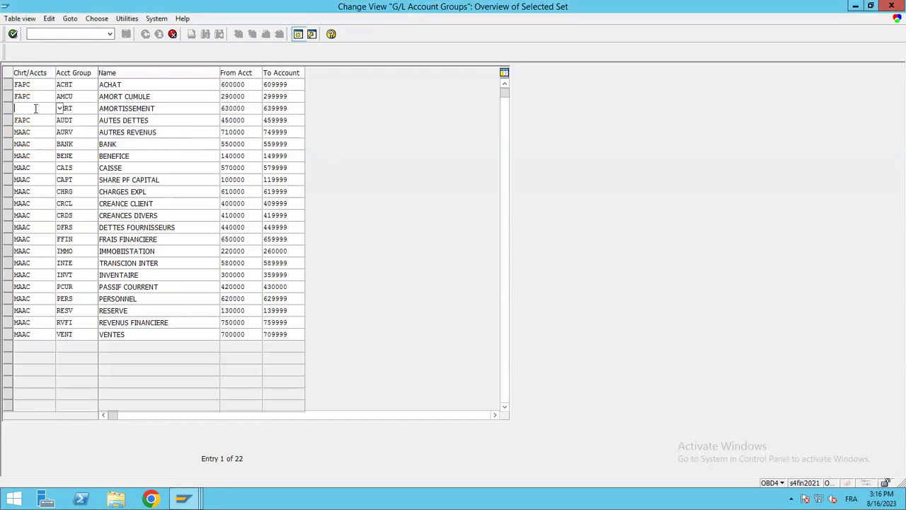
text(FAPC)
Set the chart of accounts of the copied AURV (AUTRES REVENUS) entry to FAPC
click(32, 134)
key(BackSpace)
key(BackSpace)
key(BackSpace)
key(BackSpace)
text(FAPC)
click(35, 164)
Set the chart of accounts of the copied BENE (BENEFICE) entry to FAPC
click(40, 153)
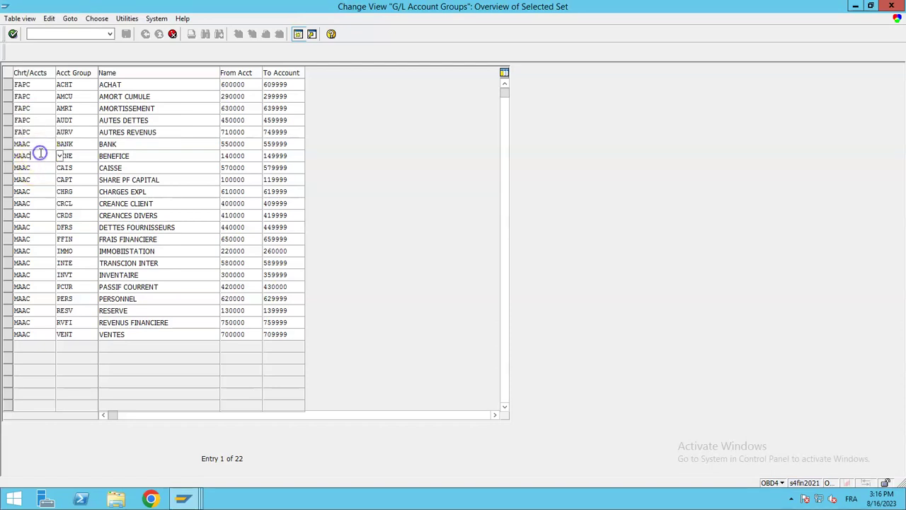
key(BackSpace)
key(BackSpace)
key(BackSpace)
key(BackSpace)
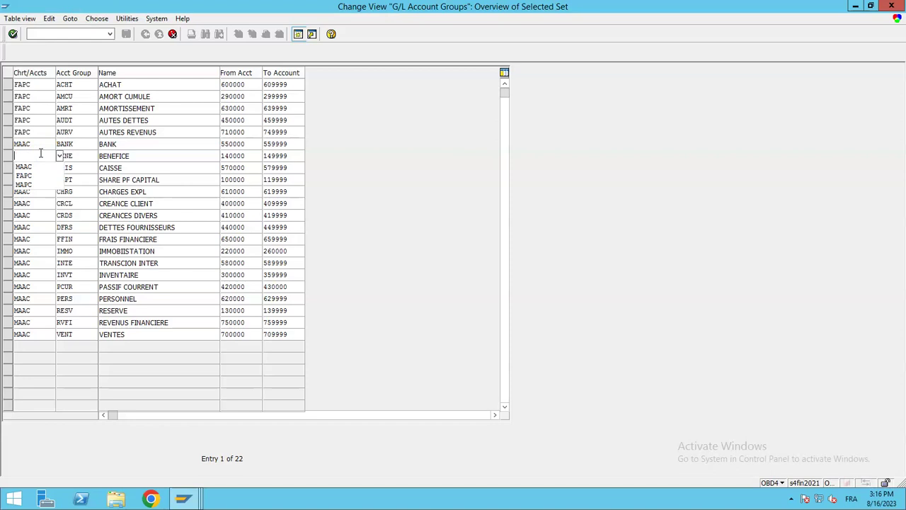
text(FAPC)
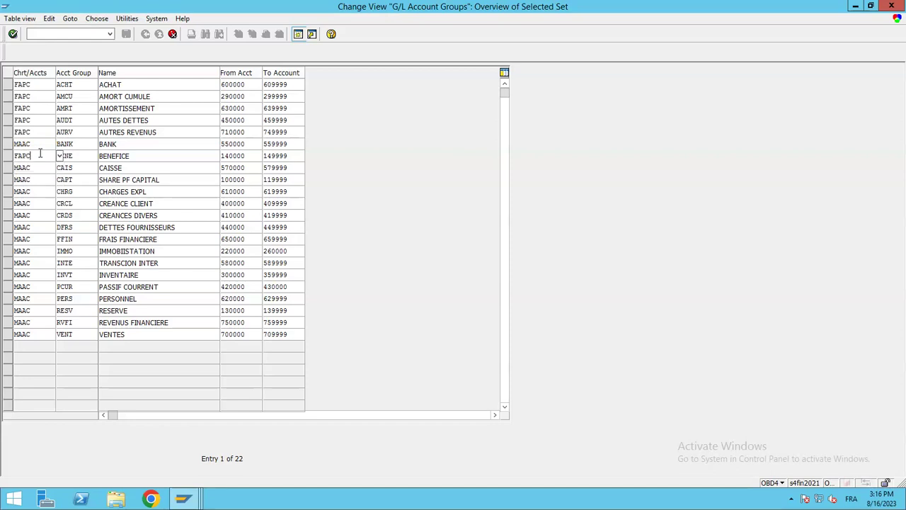
Set the chart of accounts of the copied BANK entry to FAPC
click(42, 146)
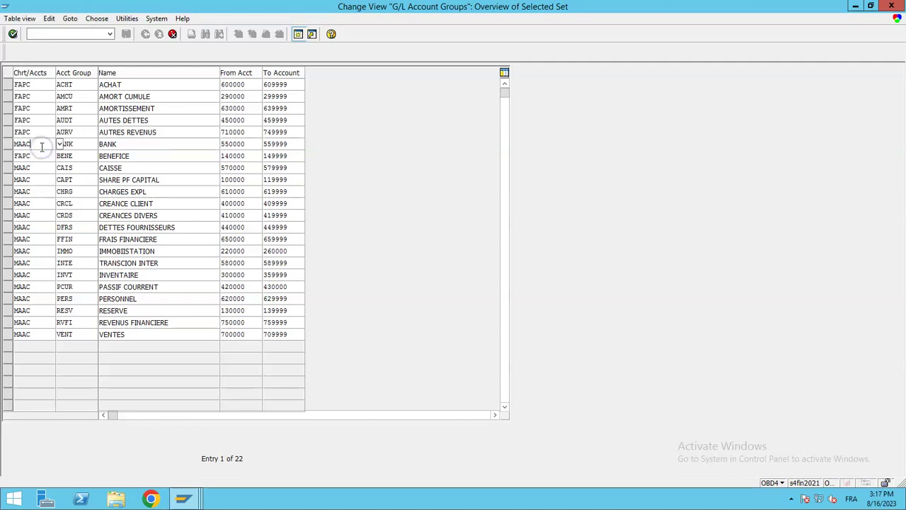
key(BackSpace)
key(BackSpace)
key(BackSpace)
key(BackSpace)
text(FAPC)
Set the chart of accounts of the copied CAIS (CAISSE) entry to FAPC
click(35, 170)
key(BackSpace)
key(BackSpace)
key(BackSpace)
key(BackSpace)
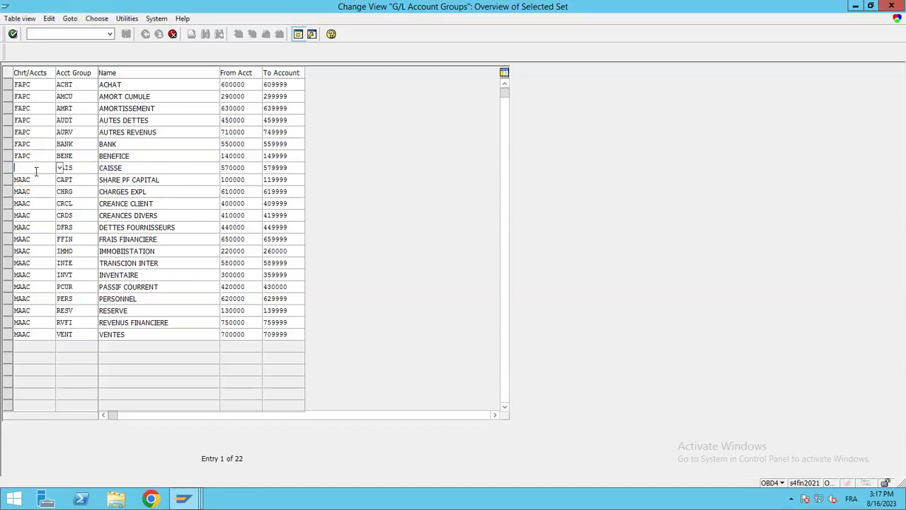
text(FAPC)
Set the chart of accounts of the copied CHRG (CHARGES EXPL) entry to FAPC
click(34, 191)
key(BackSpace)
key(BackSpace)
key(BackSpace)
key(BackSpace)
text(FAPC)
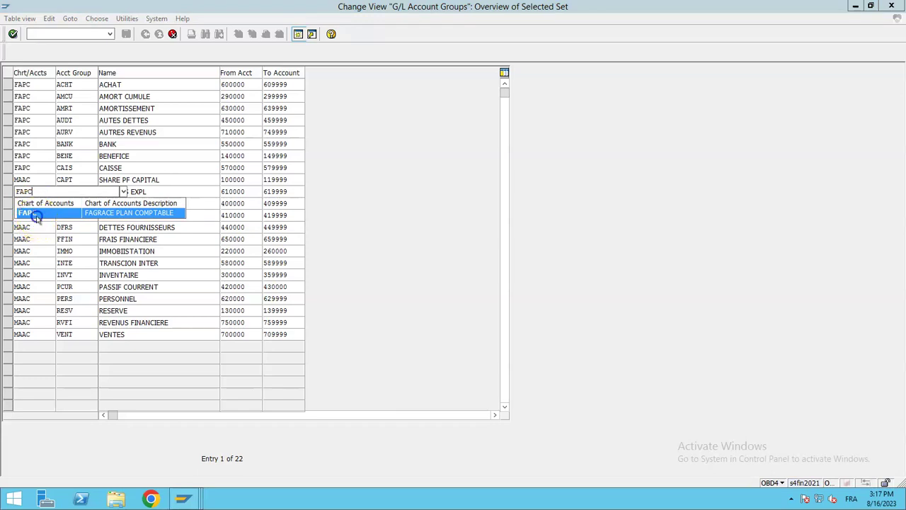
click(36, 214)
Set the chart of accounts of the copied CRDS (CREANCES DIVERS) entry to FAPC
click(37, 216)
key(BackSpace)
key(BackSpace)
key(BackSpace)
key(BackSpace)
text(FAPC)
Set the chart of accounts of the copied FFIN (FRAIS FINANCIERE) entry to FAPC
click(36, 239)
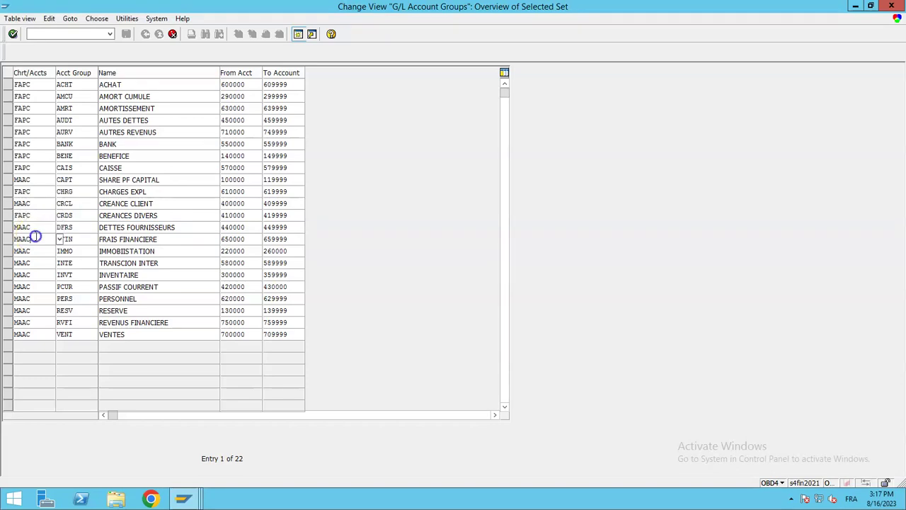
key(BackSpace)
key(BackSpace)
key(BackSpace)
key(BackSpace)
text(FAPC)
Set the chart of accounts of the copied IMMO (IMMOBIISTATION) entry to FAPC
click(37, 256)
key(BackSpace)
key(BackSpace)
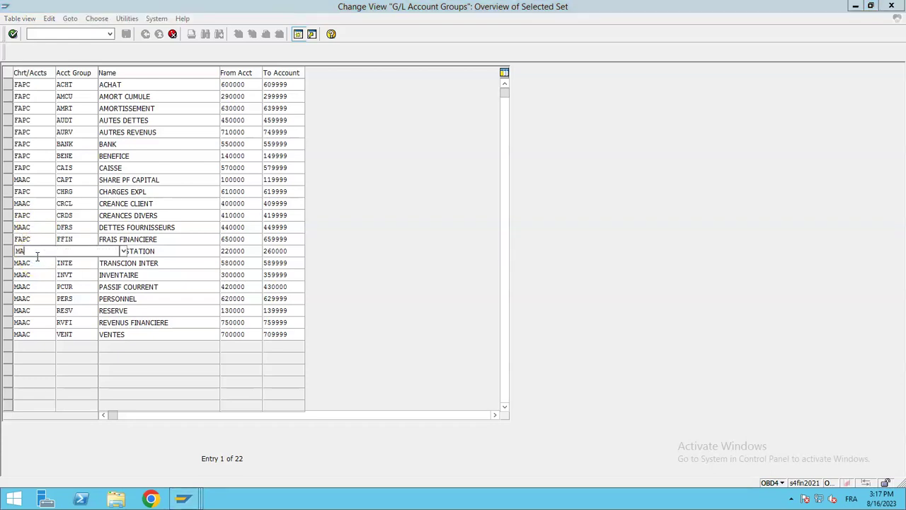
key(BackSpace)
key(BackSpace)
text(FAP)
click(37, 260)
Set the chart of accounts of the copied INTE (TRANSCION INTER) entry to FAPC
click(37, 262)
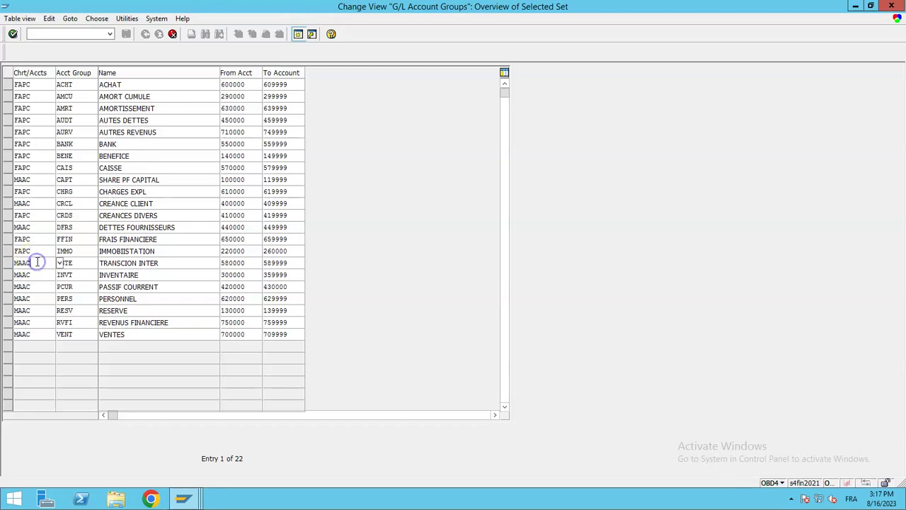
key(BackSpace)
key(BackSpace)
key(BackSpace)
key(BackSpace)
text(FAPC)
Set the chart of accounts of the copied INVT (INVENTAIRE) entry to FAPC
click(34, 274)
key(BackSpace)
key(BackSpace)
key(BackSpace)
key(BackSpace)
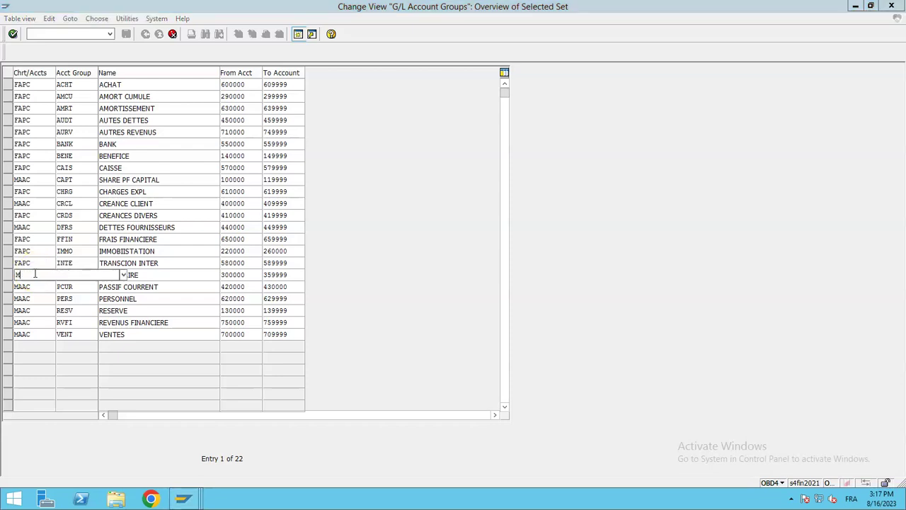
text(FAPC)
Set the chart of accounts of the copied PCUR (PASSIF COURRENT) entry to FAPC
click(34, 286)
key(BackSpace)
key(BackSpace)
key(BackSpace)
key(BackSpace)
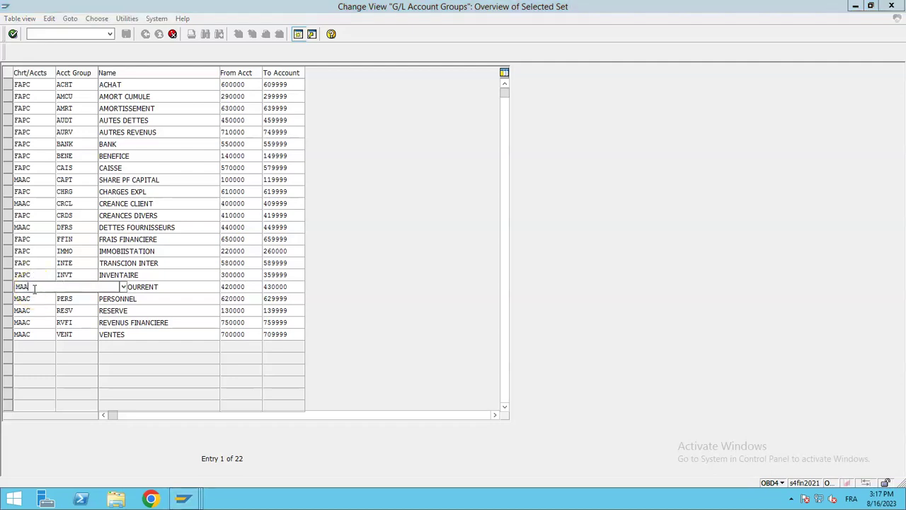
text(FAPC)
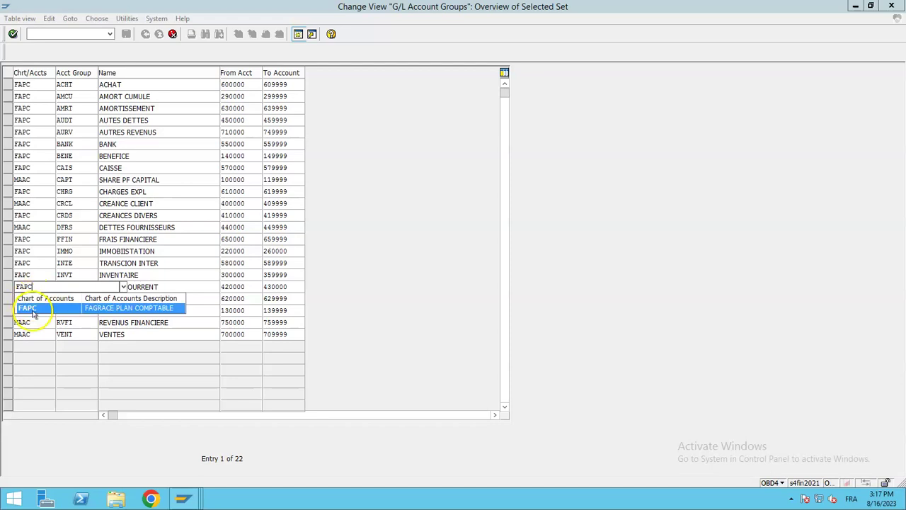
click(31, 310)
Set the chart of accounts of the copied PERS (PERSONNEL) entry to FAPC
click(34, 298)
key(BackSpace)
key(BackSpace)
key(BackSpace)
key(BackSpace)
text(FAPC)
Set the chart of accounts of the copied RVFI (REVENUS FINANCIERE) entry to FAPC
click(34, 318)
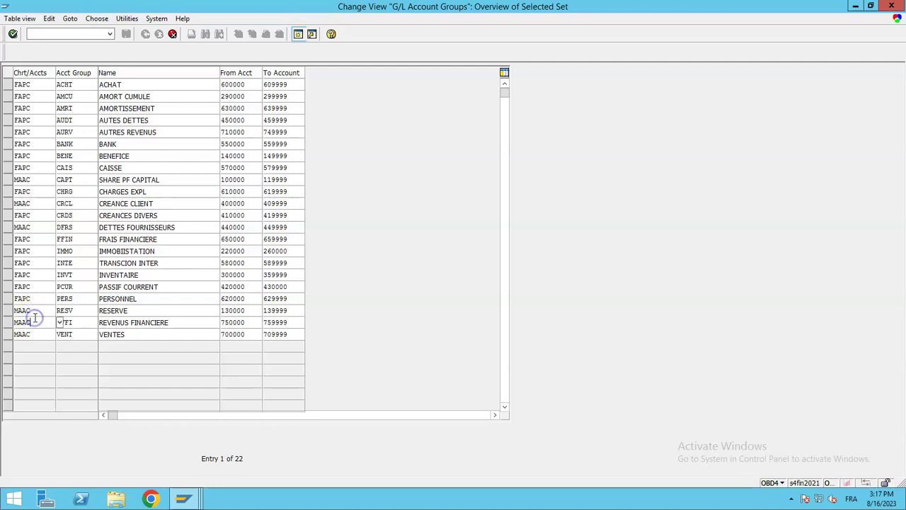
key(BackSpace)
key(BackSpace)
key(BackSpace)
key(BackSpace)
text(FAPC)
Set the chart of accounts of the copied VENT (VENTES) entry to FAPC
click(33, 328)
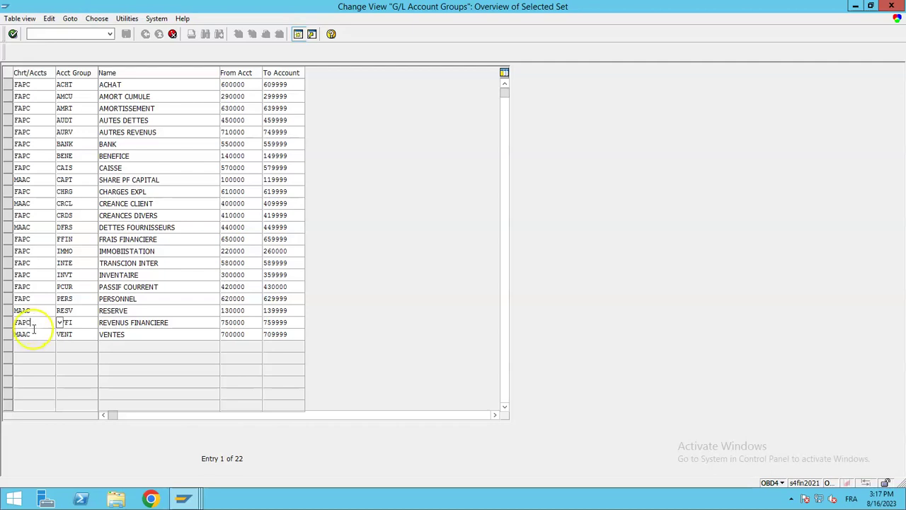
click(34, 332)
key(BackSpace)
key(BackSpace)
key(BackSpace)
key(BackSpace)
text(FAPC)
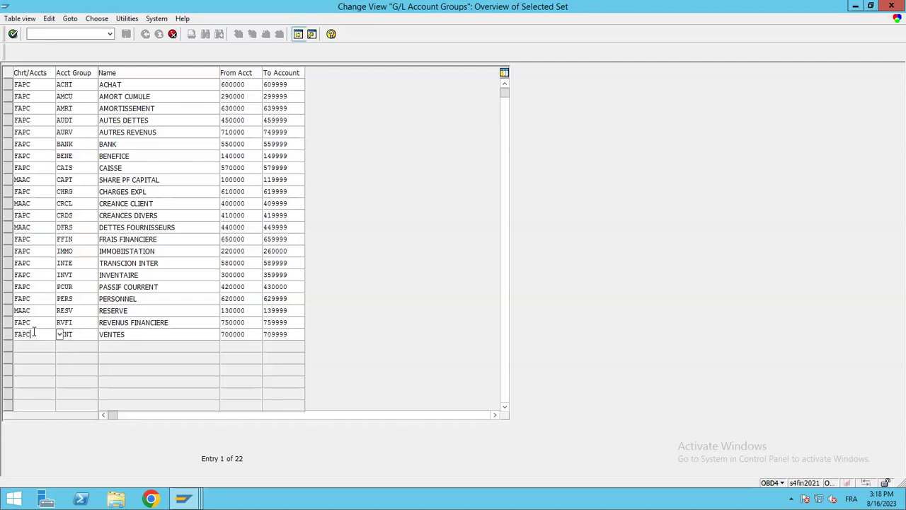
Set the chart of accounts of the copied RESV (RESERVE) entry to FAPC
click(34, 312)
key(BackSpace)
key(BackSpace)
key(BackSpace)
key(BackSpace)
text(F)
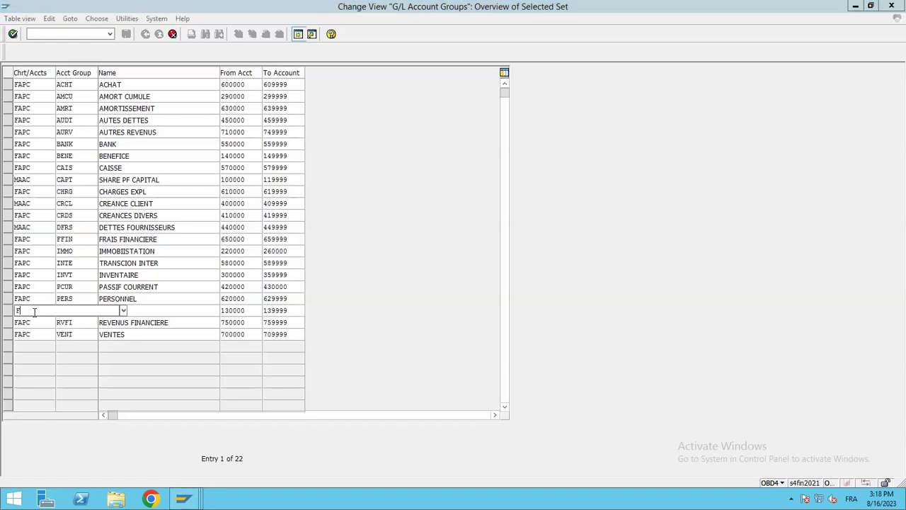
text(APC)
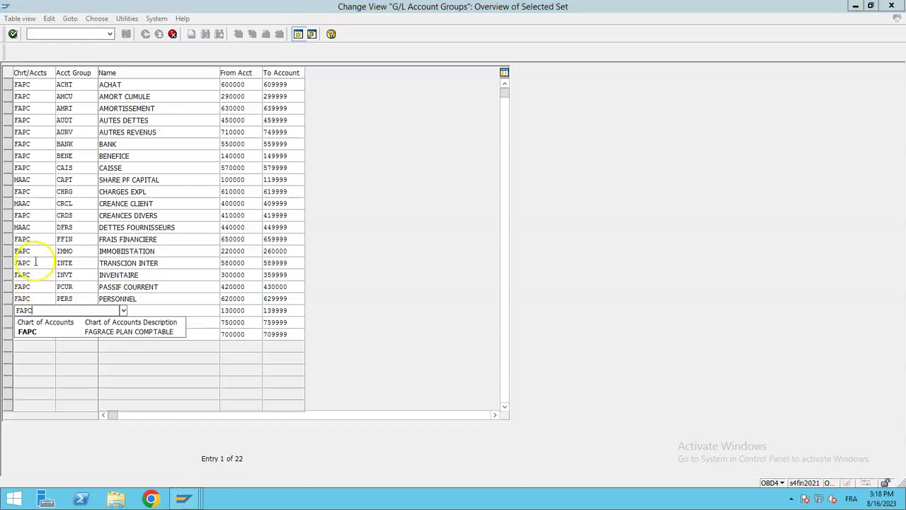
Set the chart of accounts of the copied DFRS (DETTES FOURNISSEURS) entry to FAPC
click(37, 229)
key(BackSpace)
key(BackSpace)
key(BackSpace)
key(BackSpace)
text(FAP)
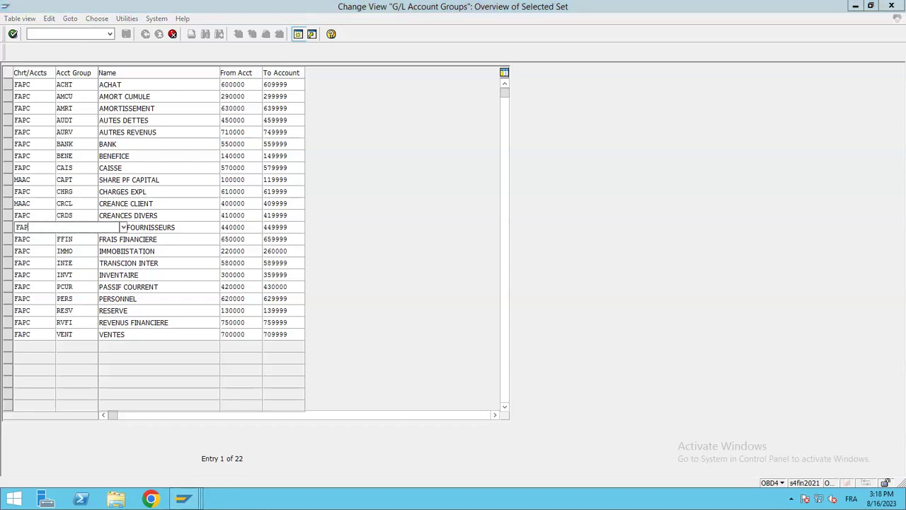
Set the chart of accounts of the copied CRCL (CREANCE CLIENT) entry to FAPC
click(37, 203)
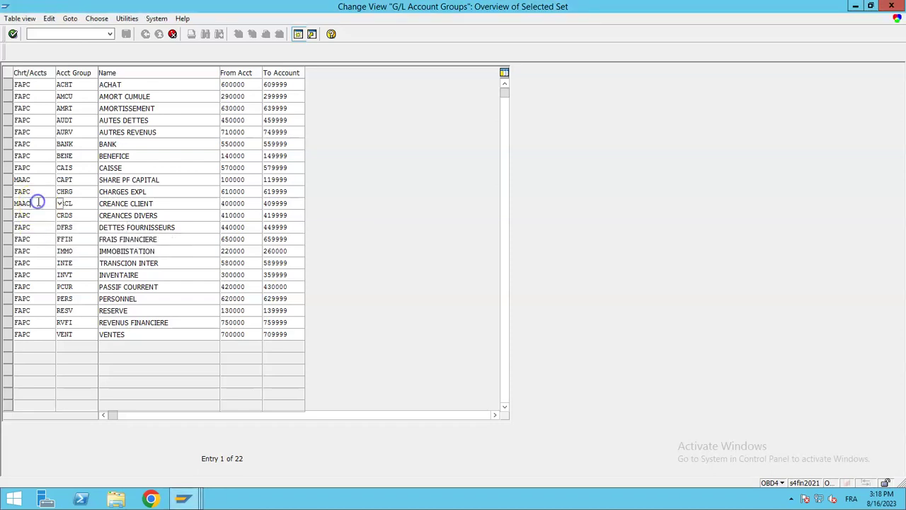
key(BackSpace)
key(BackSpace)
key(BackSpace)
key(BackSpace)
text(FAP)
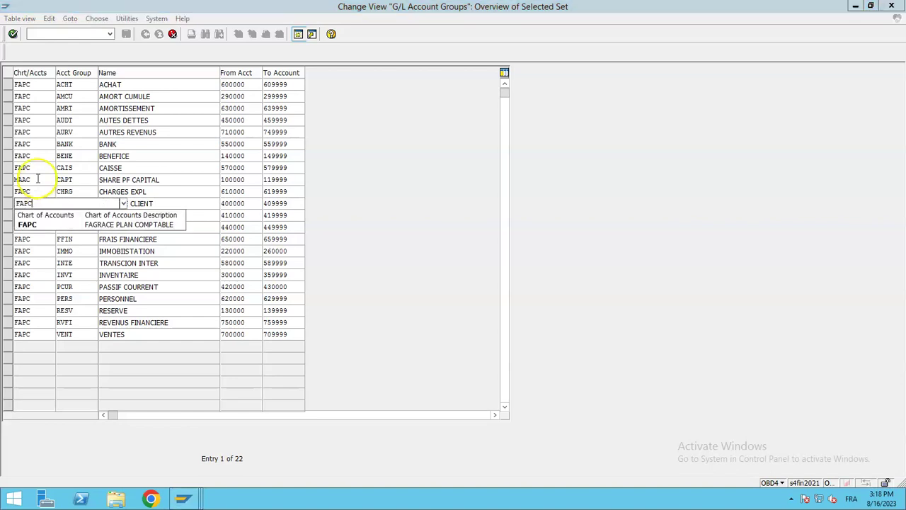
Set the chart of accounts of the copied CAPT (SHARE PF CAPITAL) entry to FAPC and submit the copied entries
click(36, 179)
key(BackSpace)
key(BackSpace)
key(BackSpace)
key(BackSpace)
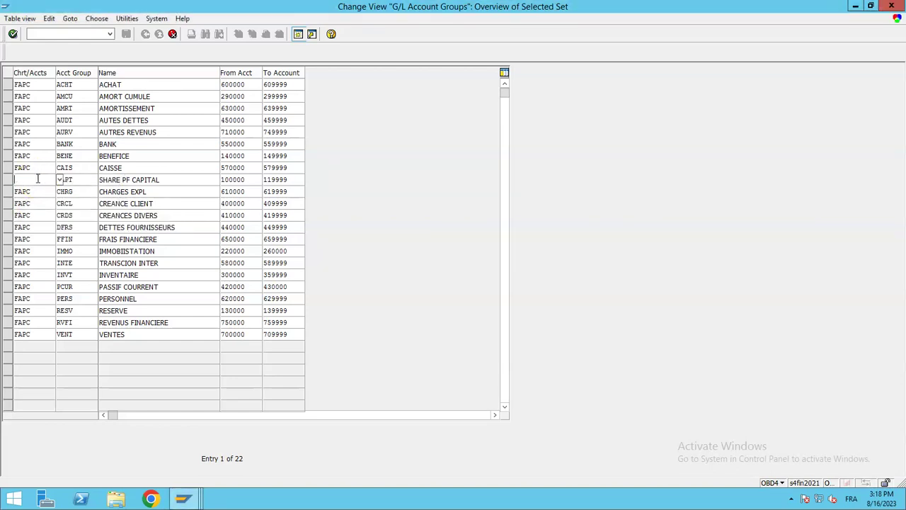
text(FAPC)
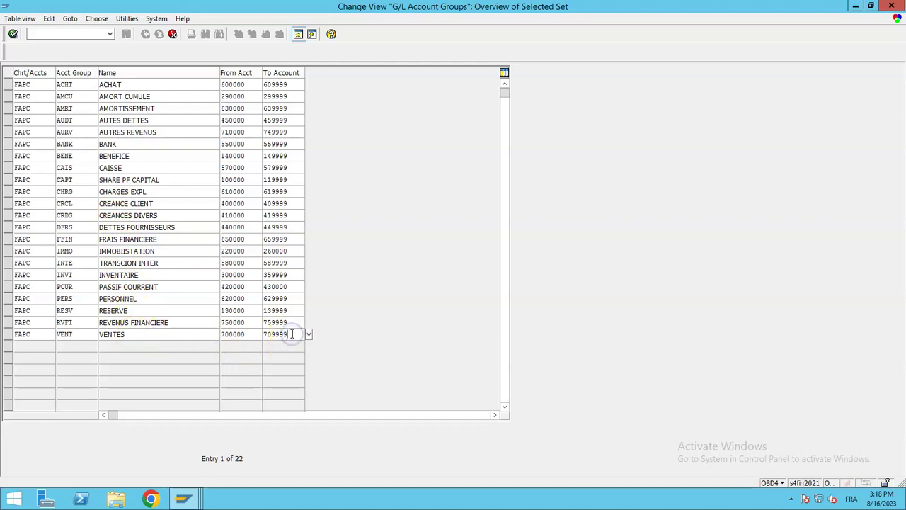
key(Return)
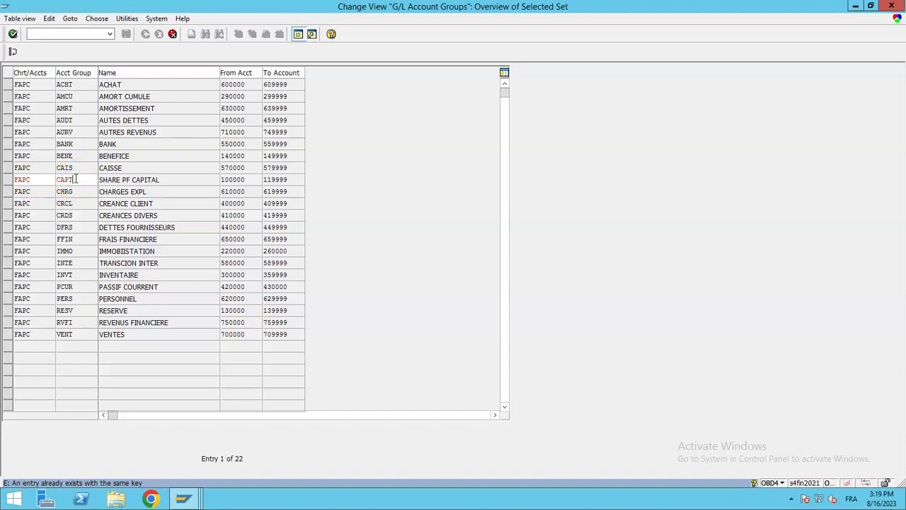
Change the account group key of the copied SHARE PF CAPITAL entry to SECO and resubmit the copied entries
key(BackSpace)
key(BackSpace)
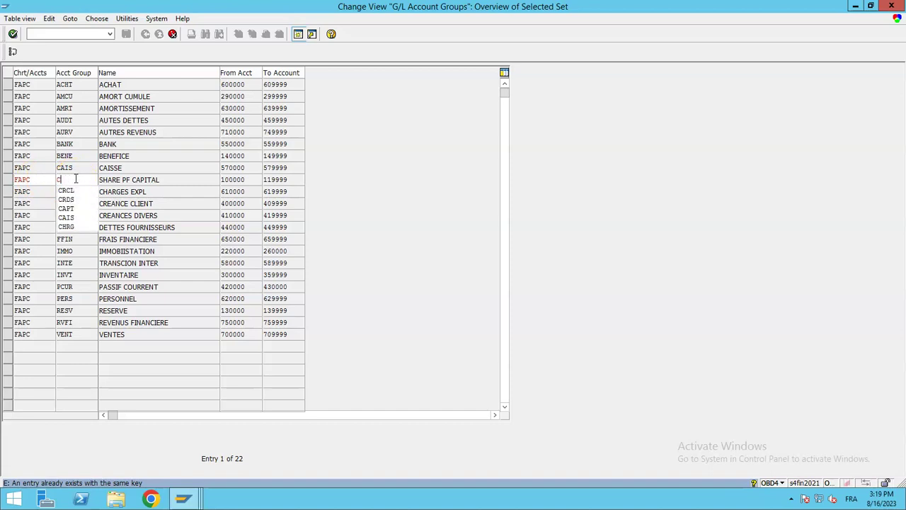
key(BackSpace)
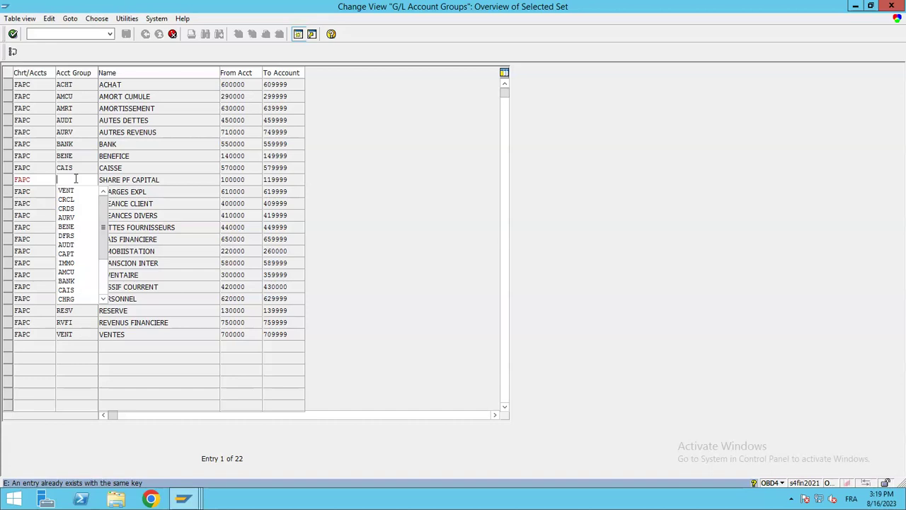
text(SECO)
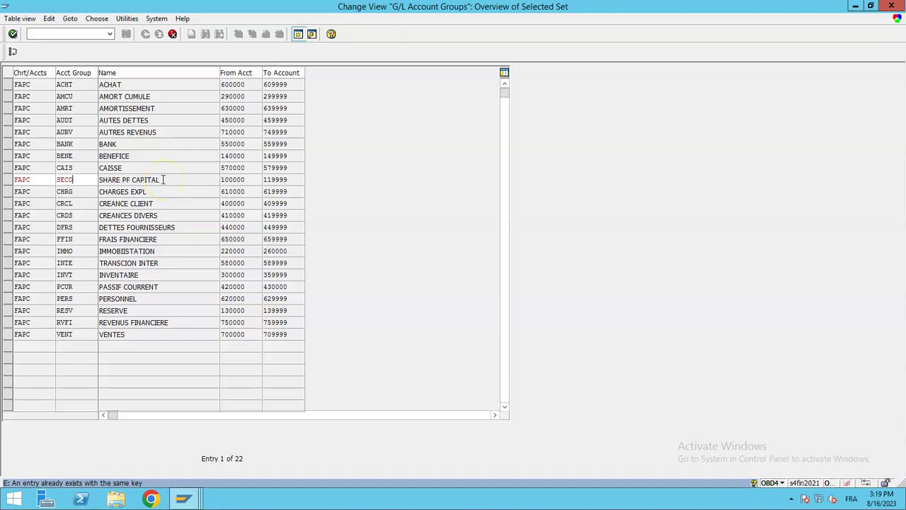
key(Return)
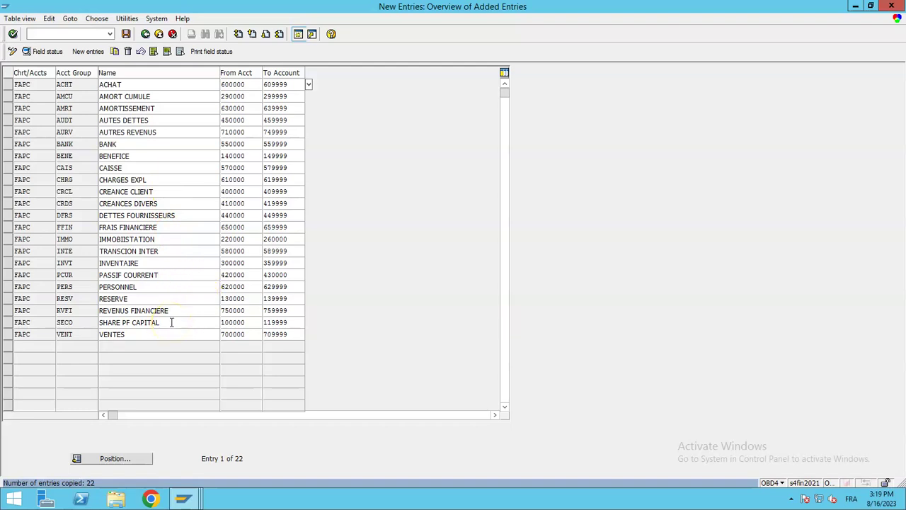
Rename the SECO account group as SECONDAIRE and set its starting account number to 900000
drag(171, 322, 92, 316)
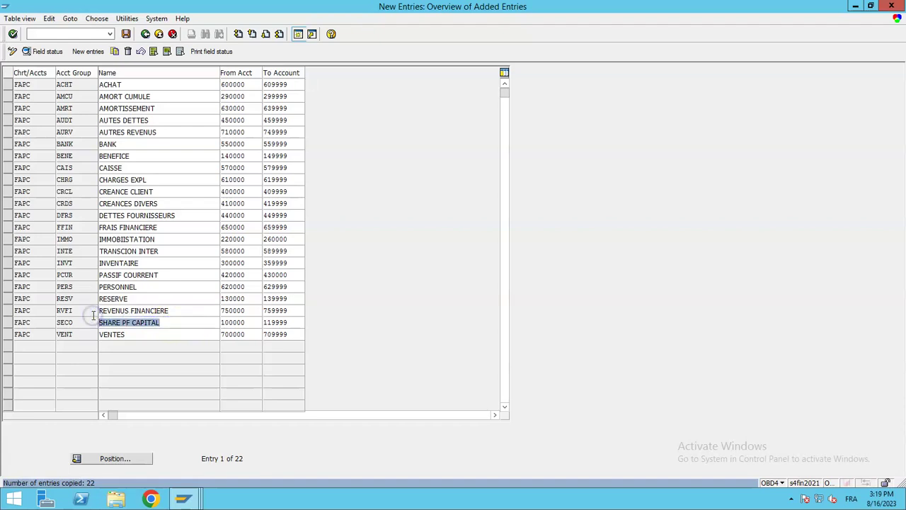
text(SECONDAIRE)
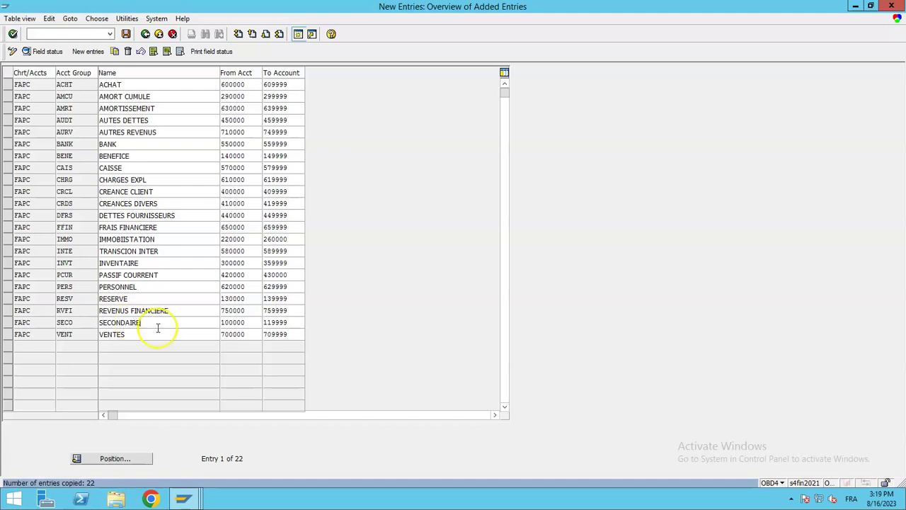
click(223, 322)
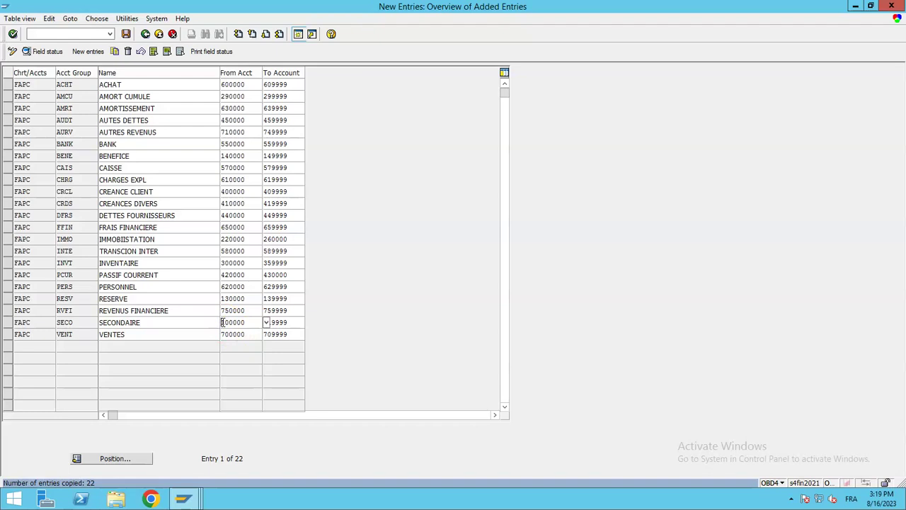
text(9)
key(BackSpace)
key(BackSpace)
key(BackSpace)
key(BackSpace)
key(BackSpace)
key(BackSpace)
key(BackSpace)
key(BackSpace)
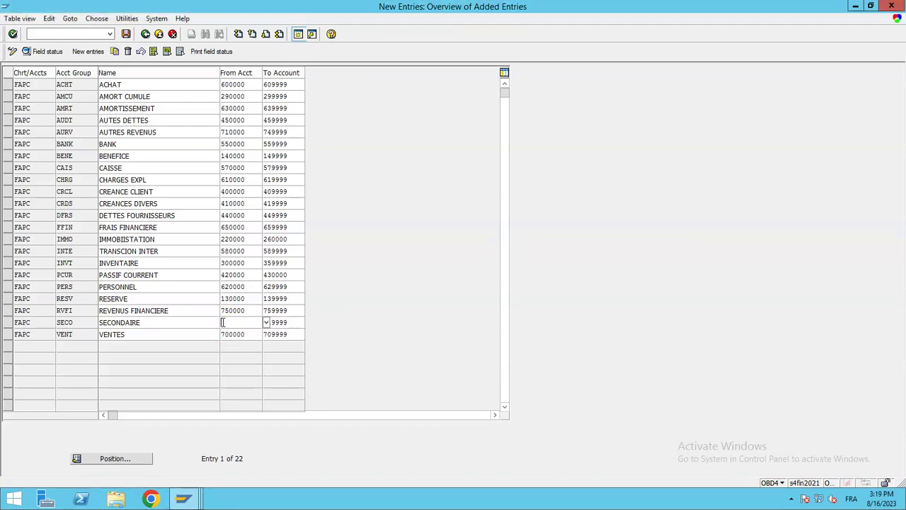
text(80000)
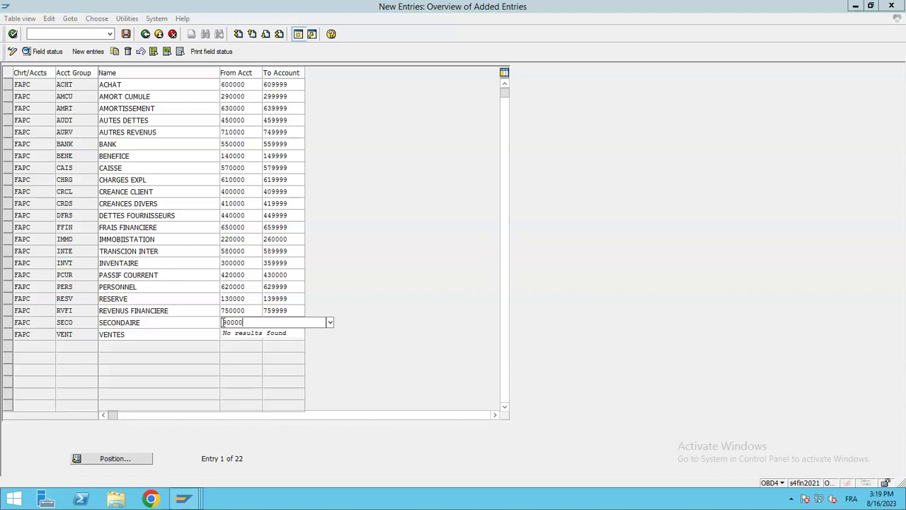
text(00)
key(Tab)
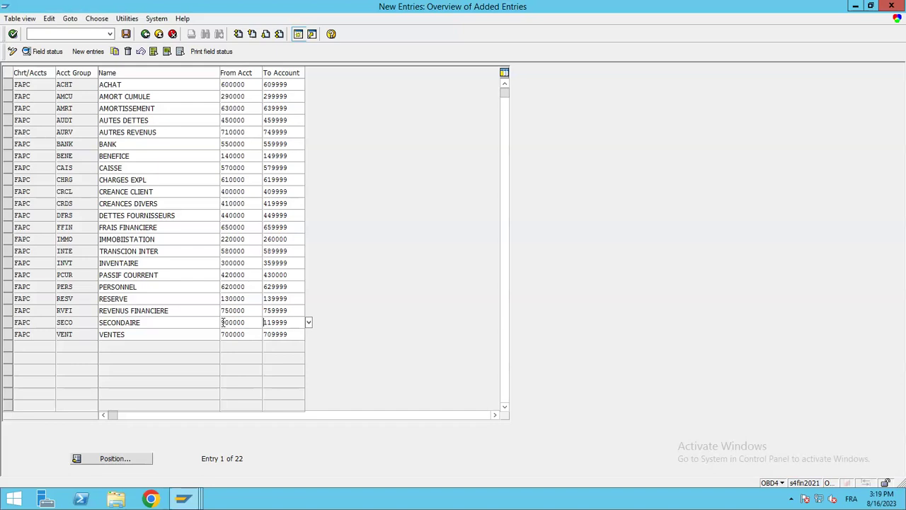
Set the SECO group's ending account number to 999999 and save the FAPC account groups
key(End)
text(9)
key(BackSpace)
key(BackSpace)
key(BackSpace)
key(BackSpace)
key(BackSpace)
key(BackSpace)
key(BackSpace)
text(999999)
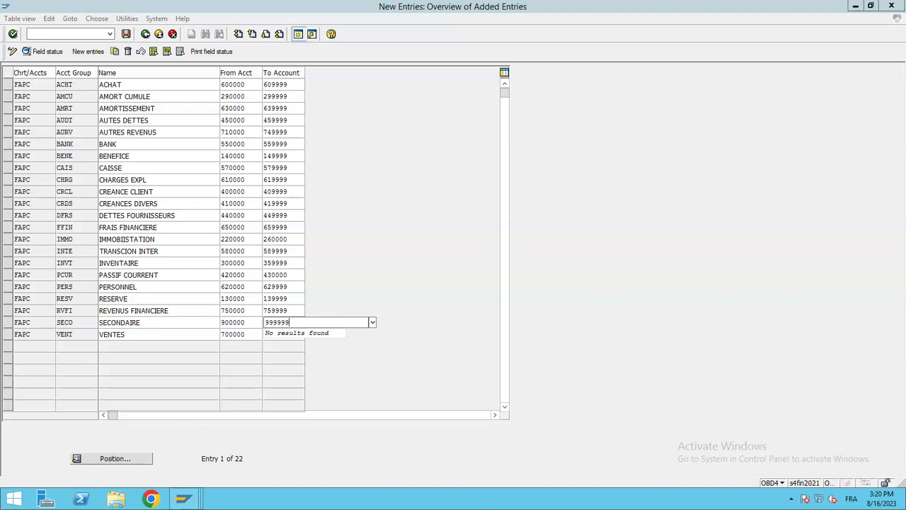
key(Return)
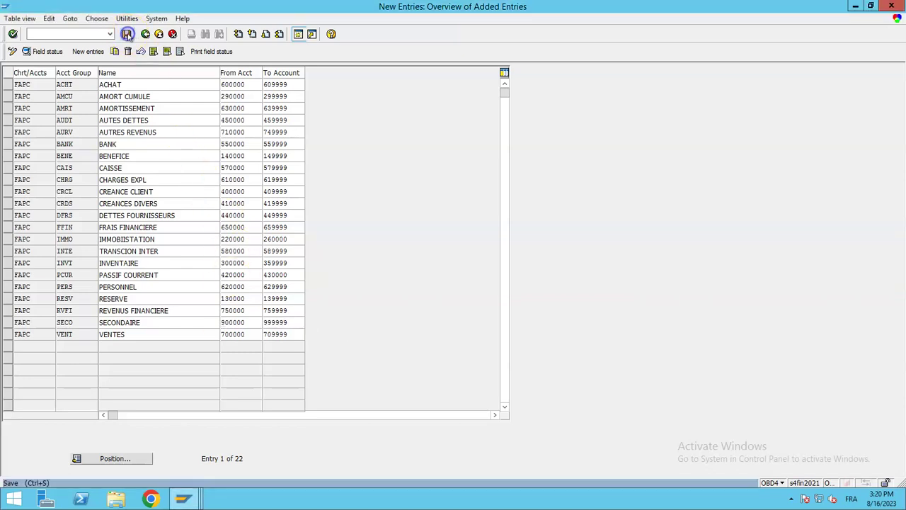
click(126, 34)
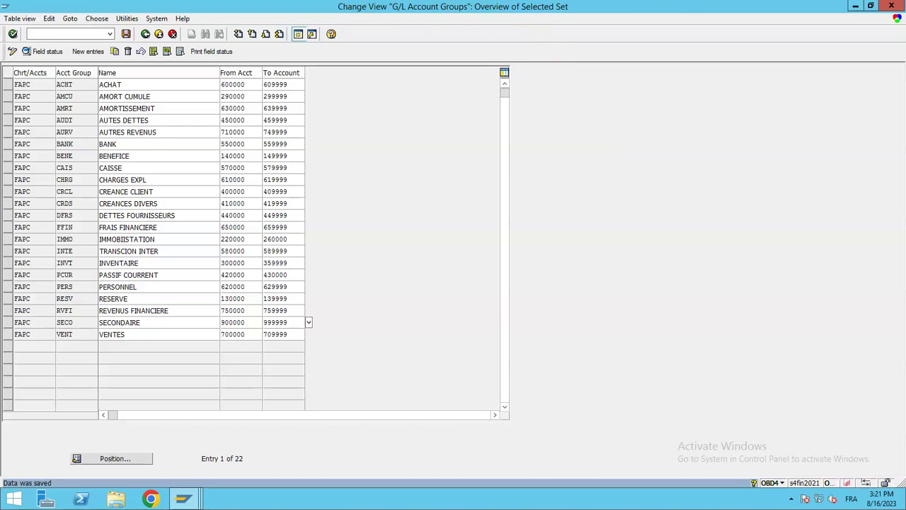
Switch to the Google Slides course plan and start the slideshow from slide 14, Bénéfices non répartis
mouse_move(478, 10)
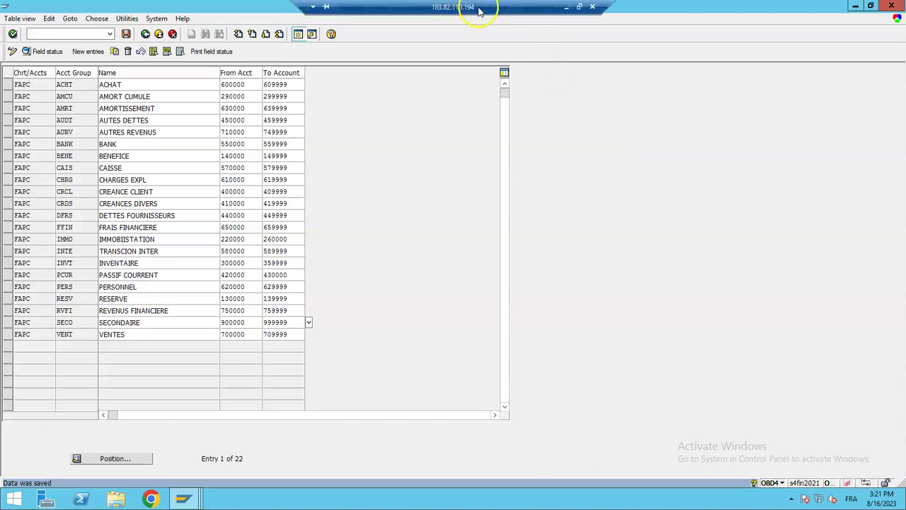
click(567, 7)
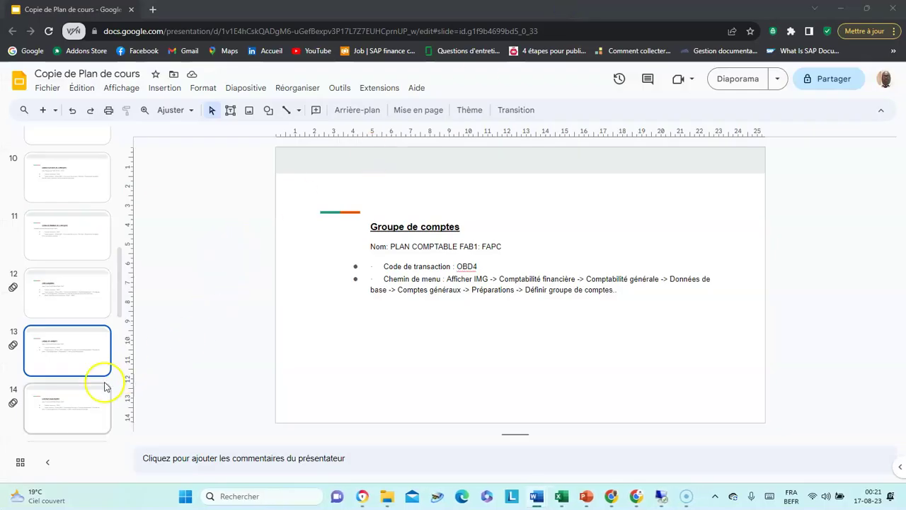
click(80, 401)
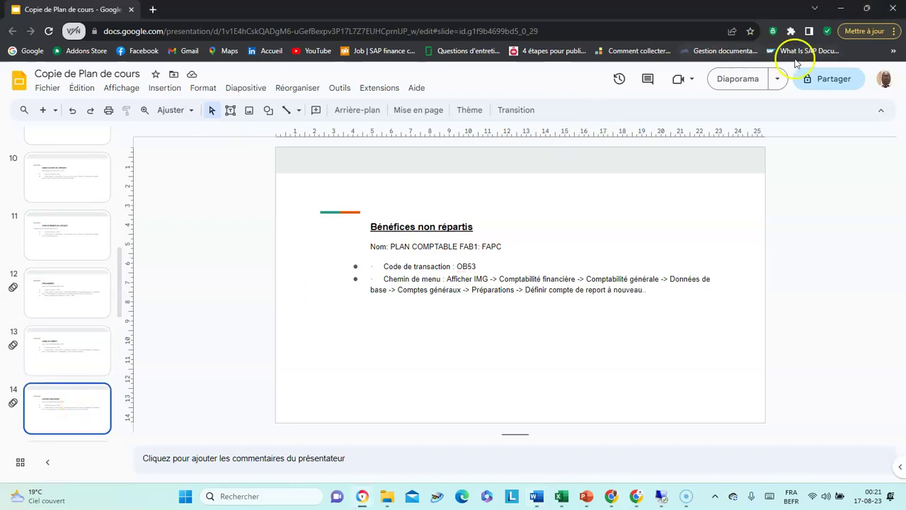
click(743, 79)
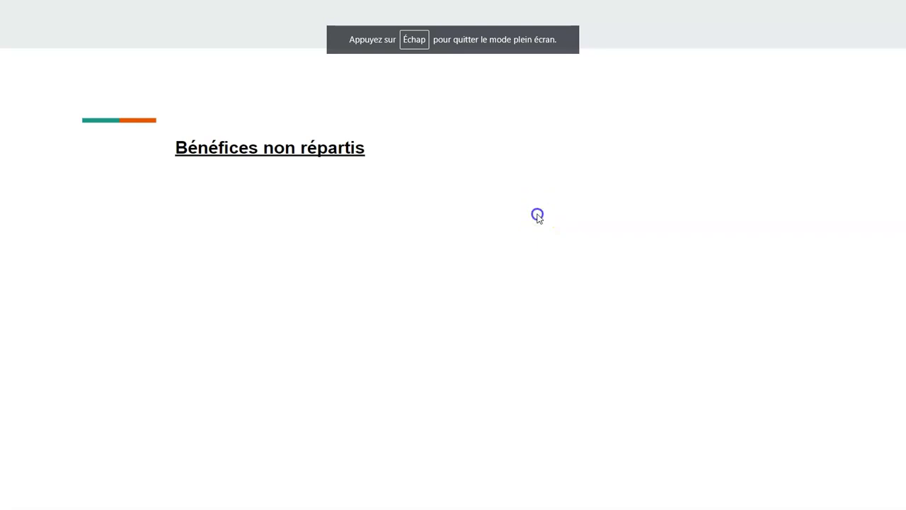
Read the transaction code and menu path on the Bénéfices non répartis slide, and return to the SAP session
click(536, 216)
click(537, 215)
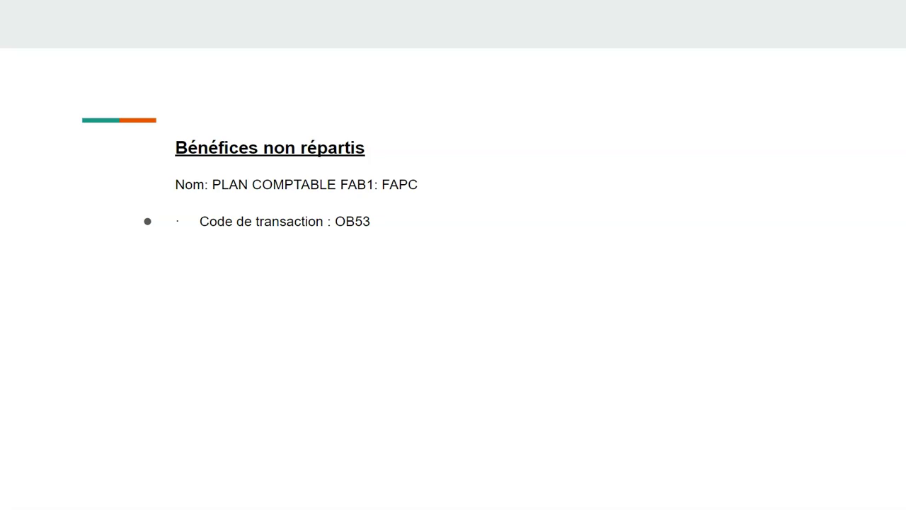
click(536, 214)
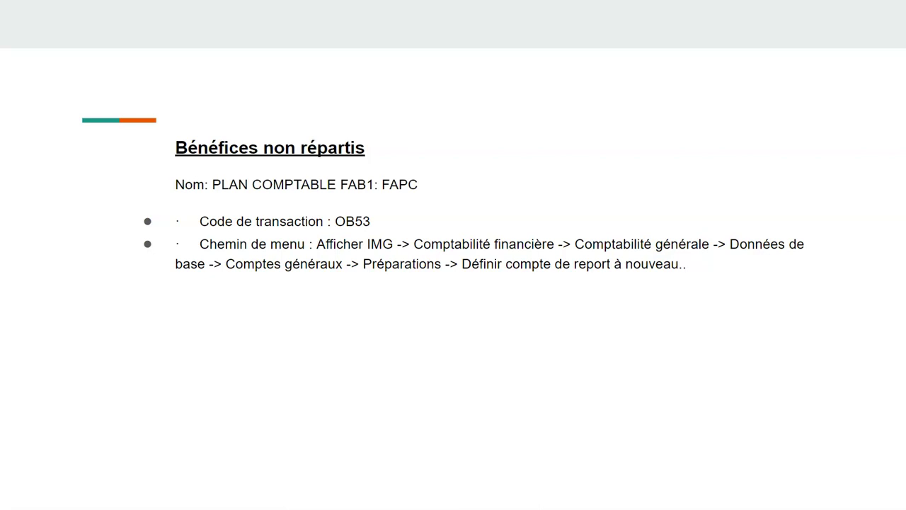
click(536, 213)
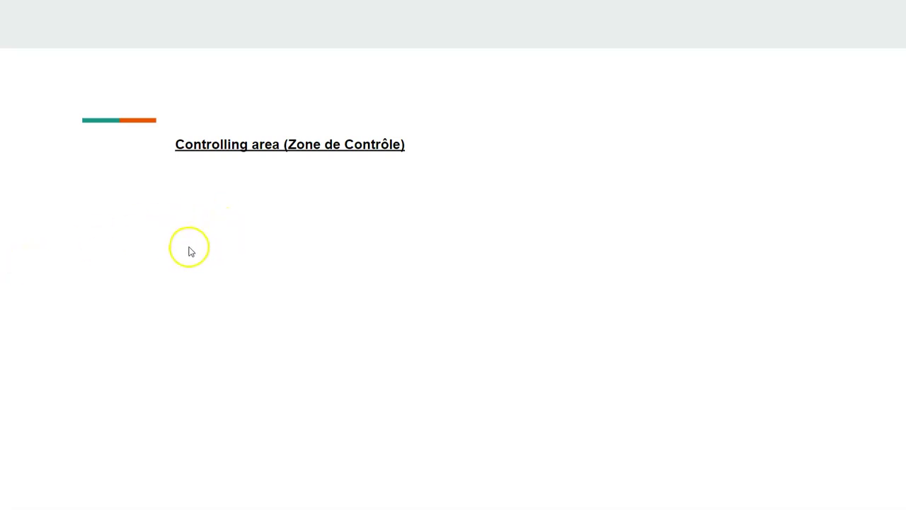
key(Escape)
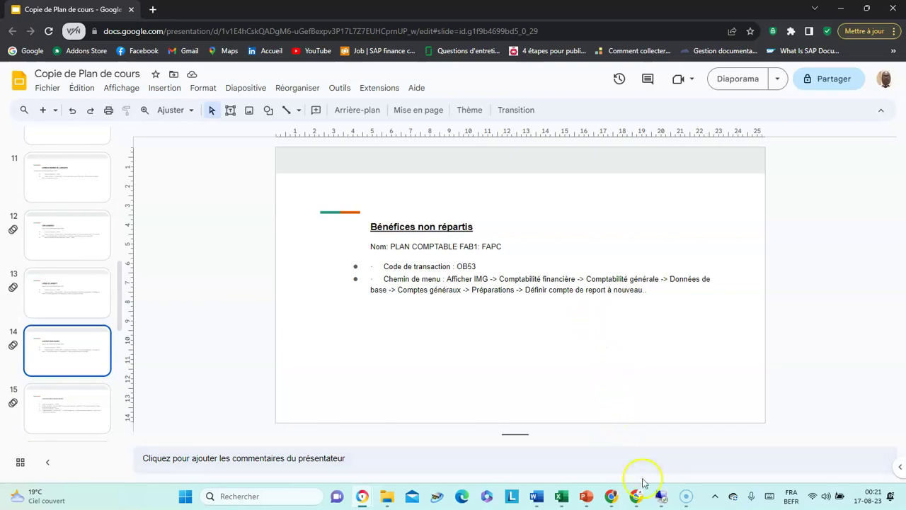
click(662, 498)
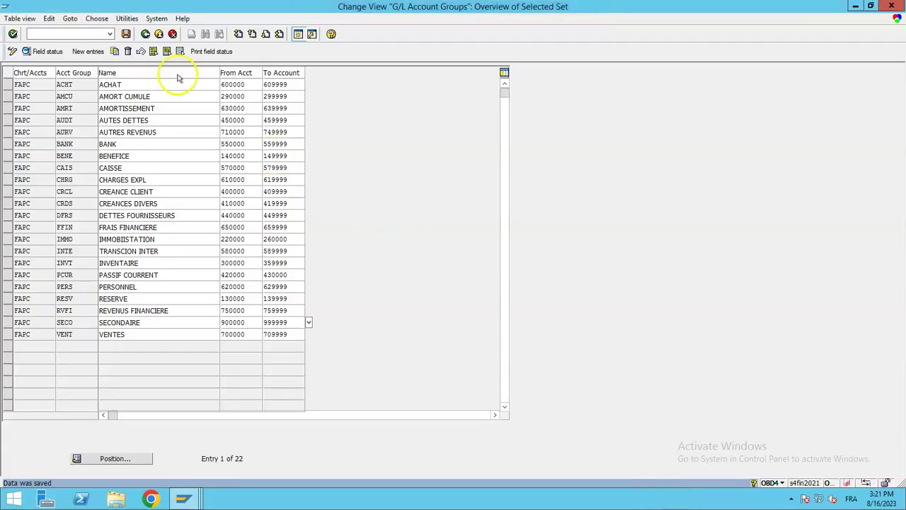
Leave the G/L account groups and open transaction OB53 for chart of accounts FAPC
click(145, 34)
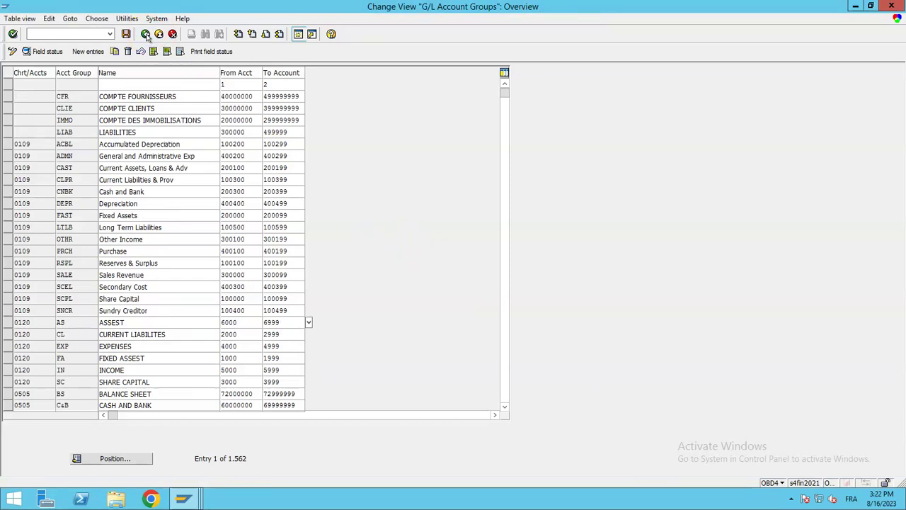
click(145, 34)
click(105, 35)
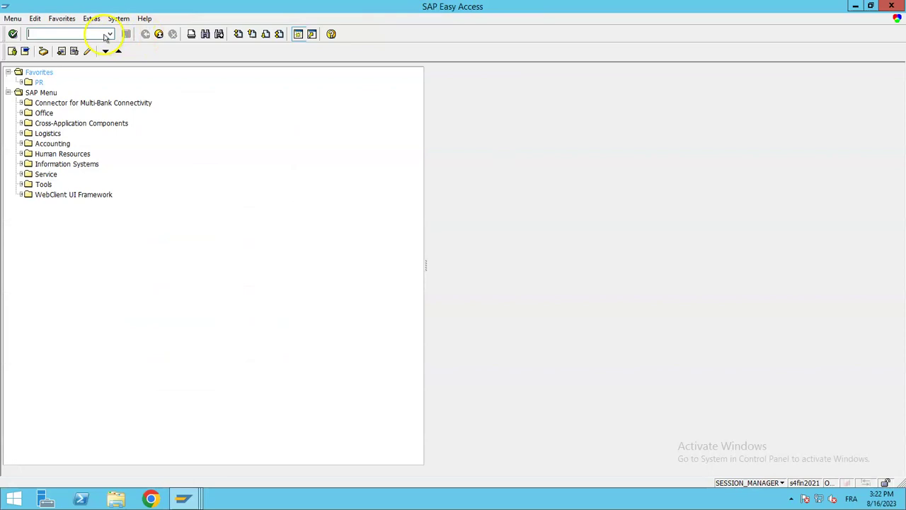
text(OB52)
key(Return)
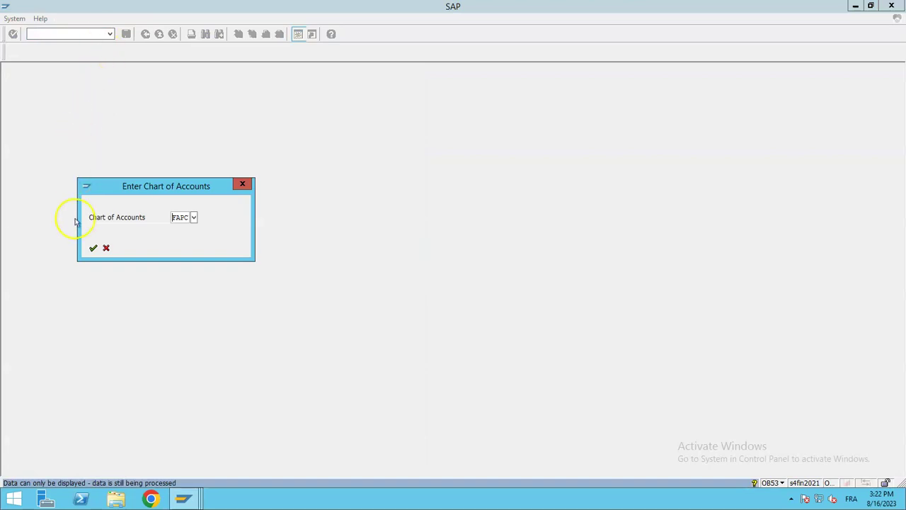
click(93, 248)
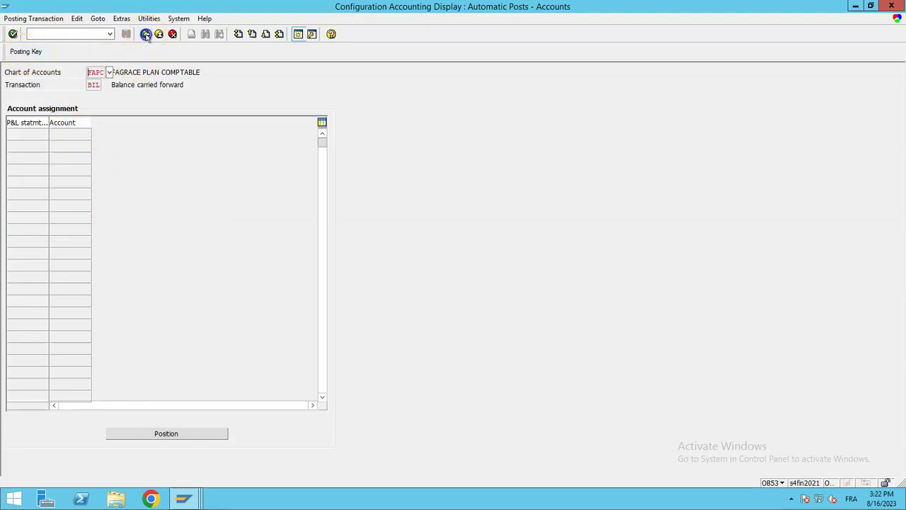
Restart transaction OB53 for chart of accounts FAPC, check the posting keys for balance carried forward, and exit
click(145, 34)
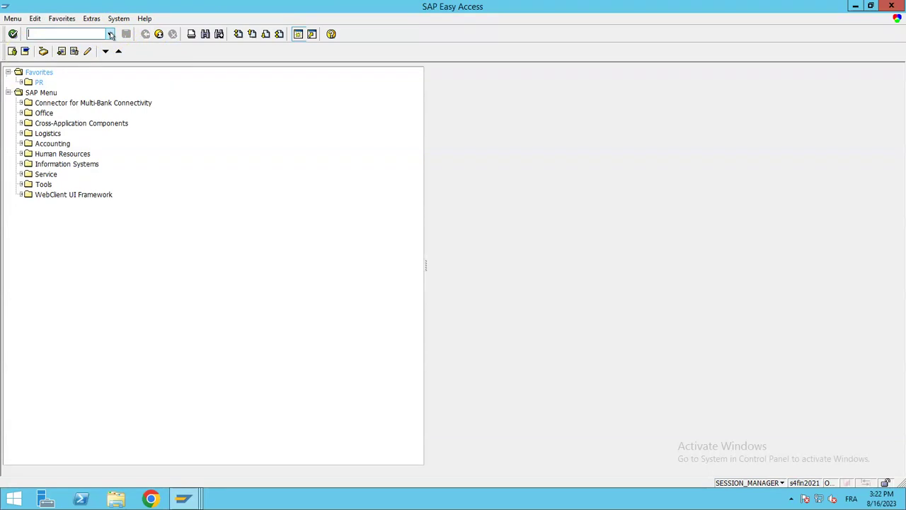
text(OB53)
key(Return)
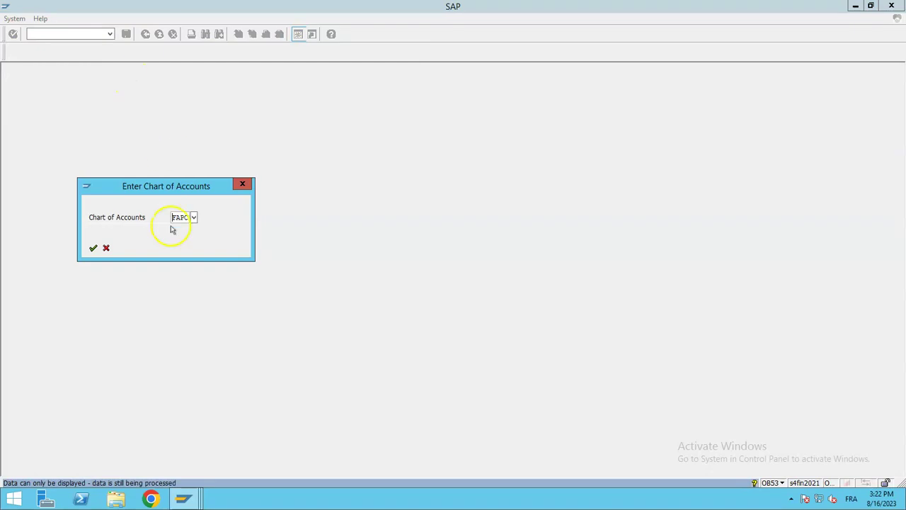
click(93, 248)
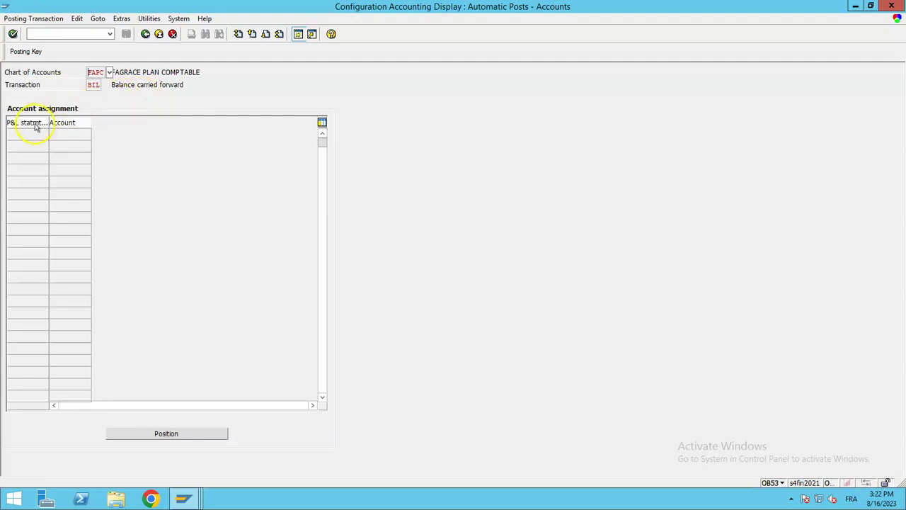
click(28, 51)
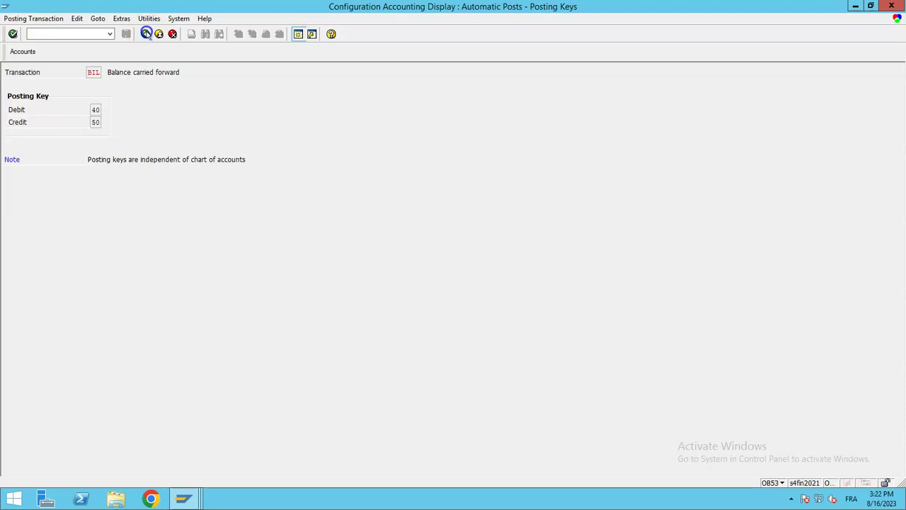
click(146, 33)
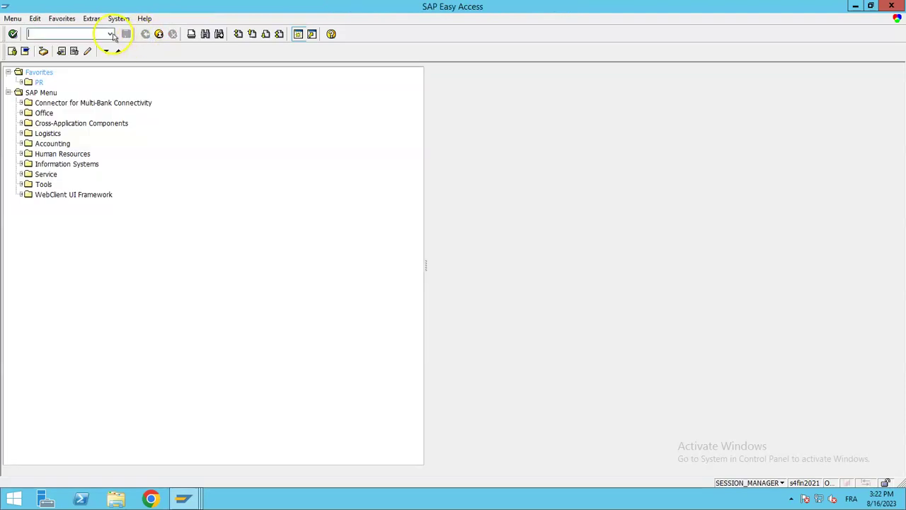
Start transaction SPRO and display the SAP Reference IMG
click(110, 34)
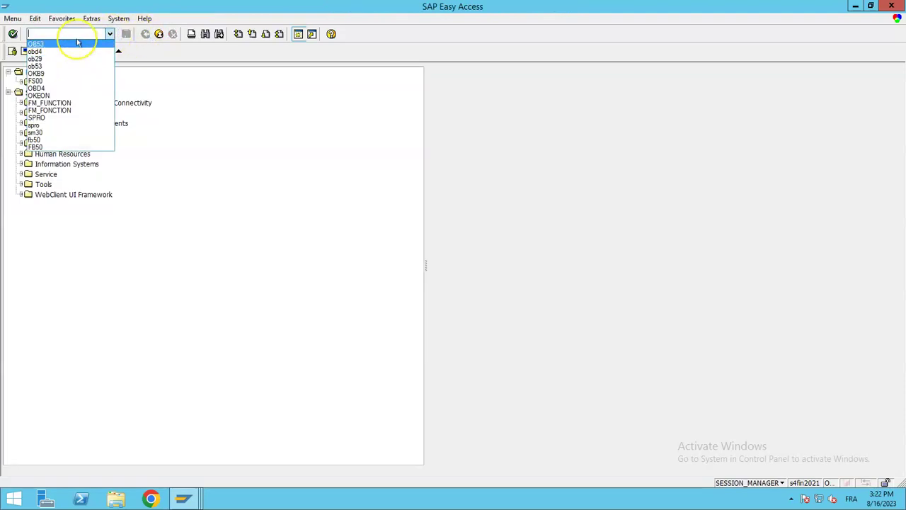
text(SPRO)
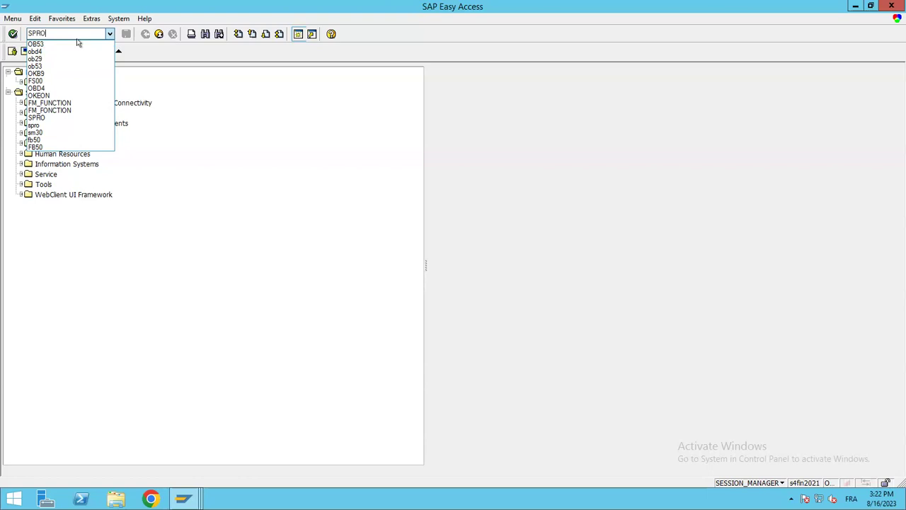
key(Return)
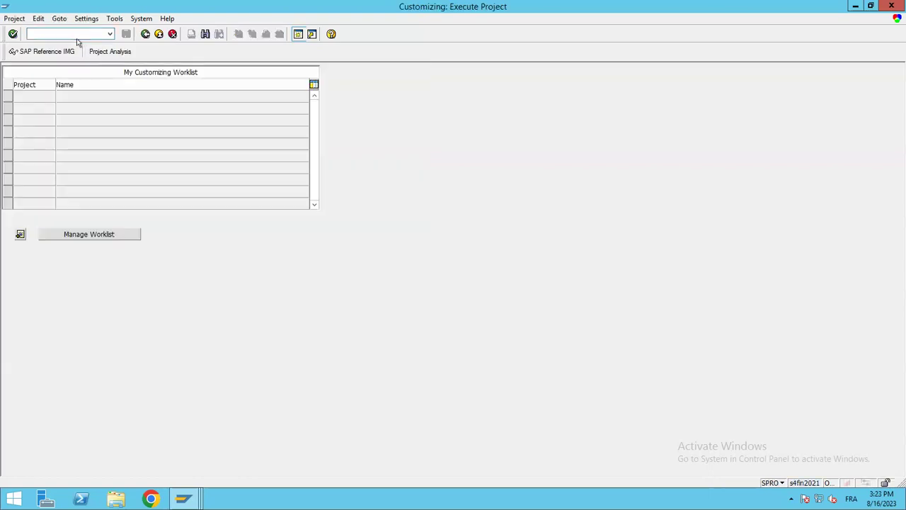
click(46, 54)
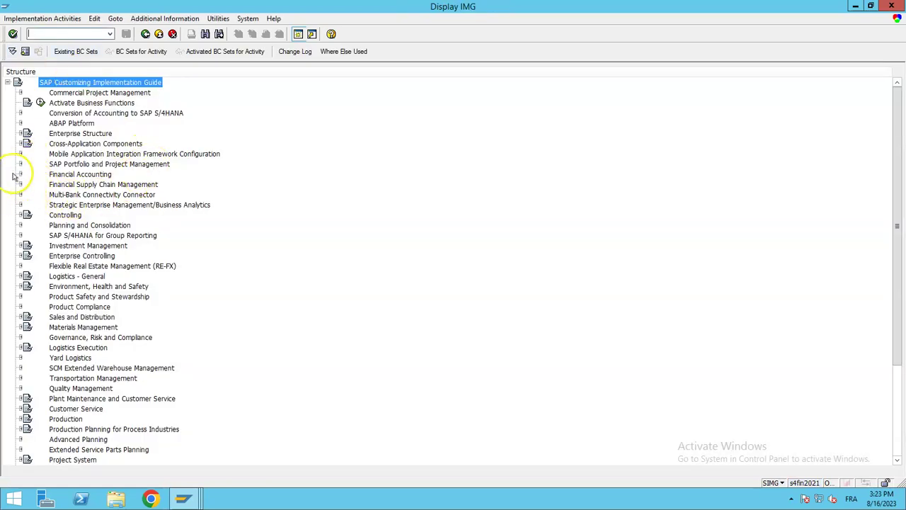
Execute Define Retained Earnings Account under the General Ledger Accounting preparations for G/L account master data, using chart of accounts FAPC
click(20, 174)
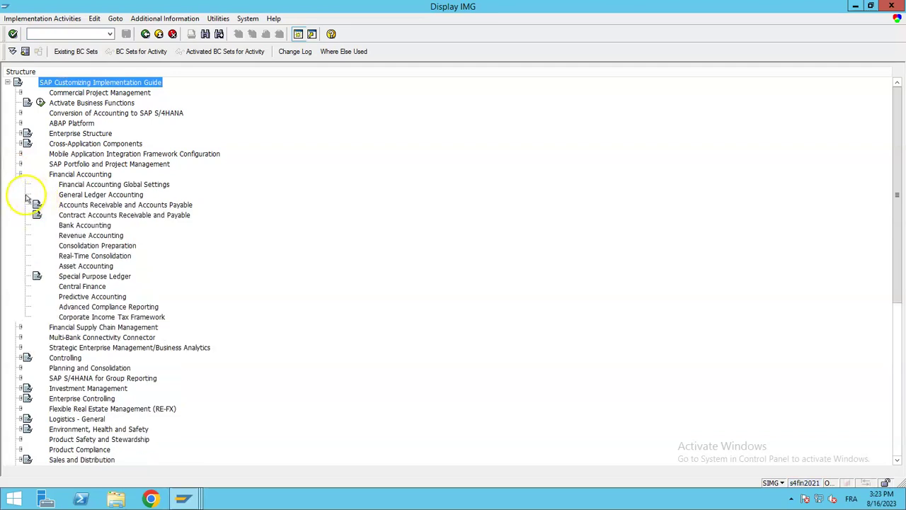
click(26, 194)
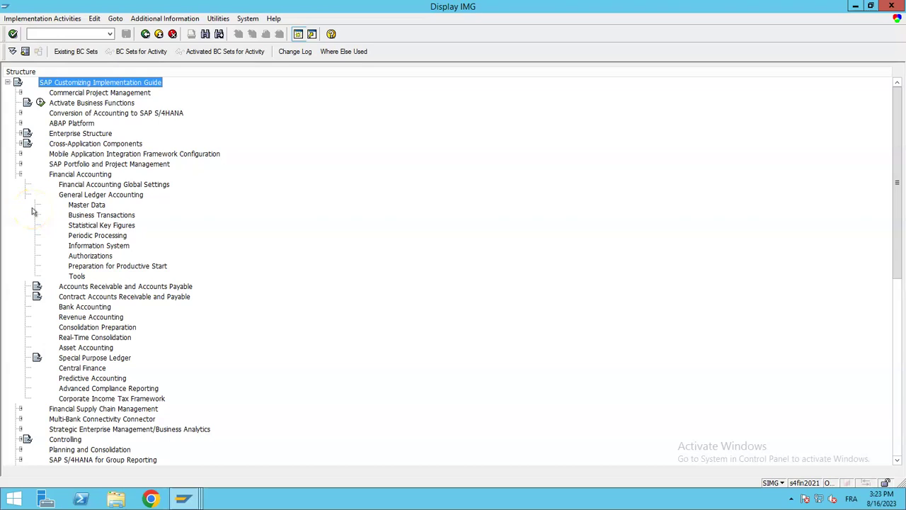
click(34, 204)
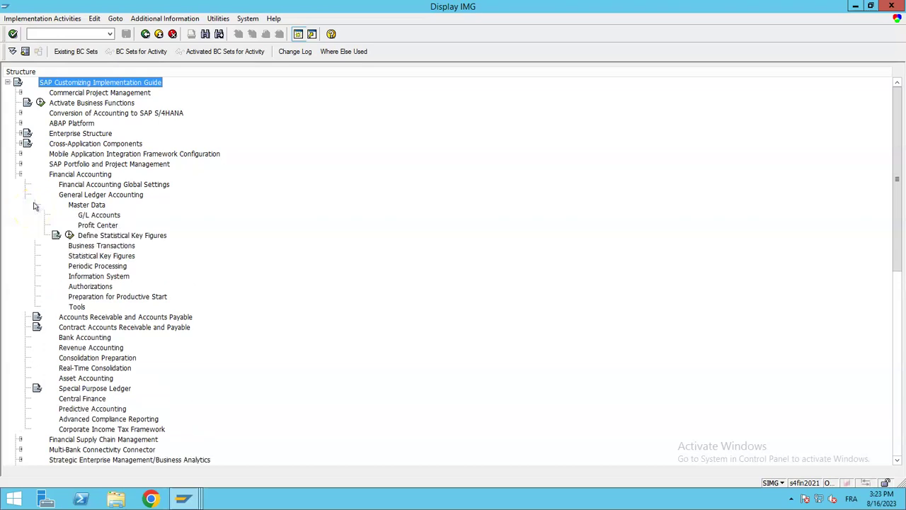
click(45, 216)
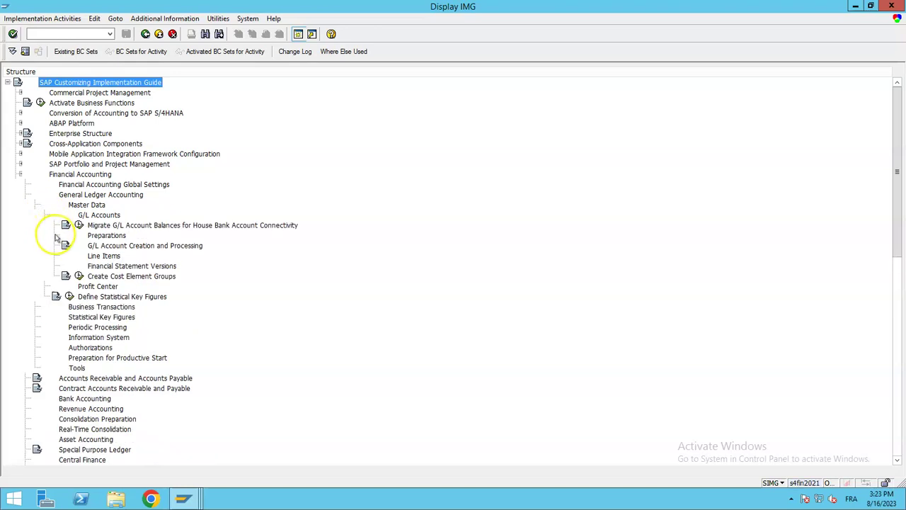
click(55, 236)
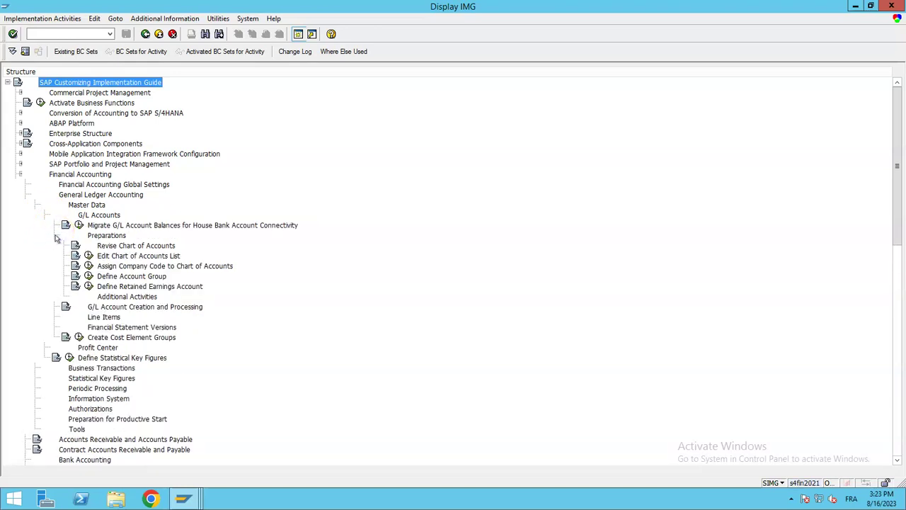
click(88, 286)
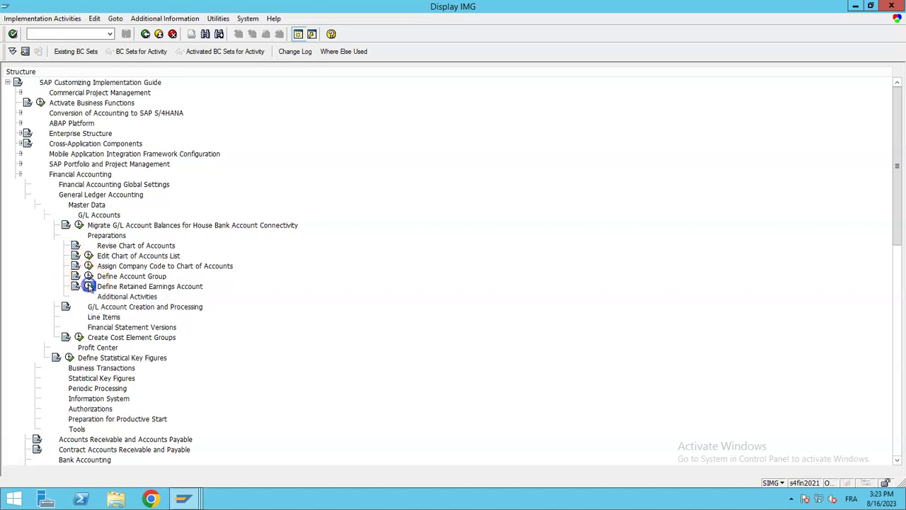
click(93, 248)
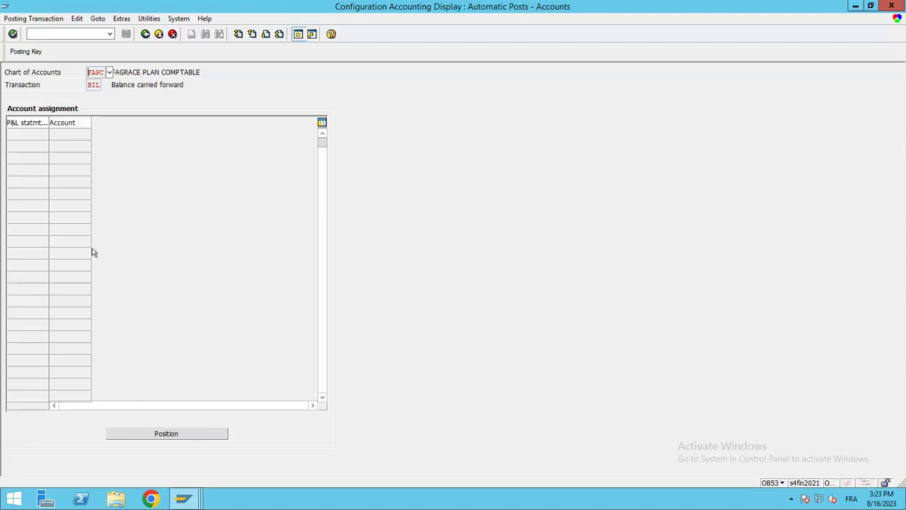
Look up the possible P&L statement account types for positioning in the account assignment table, and close the position dialog
click(172, 433)
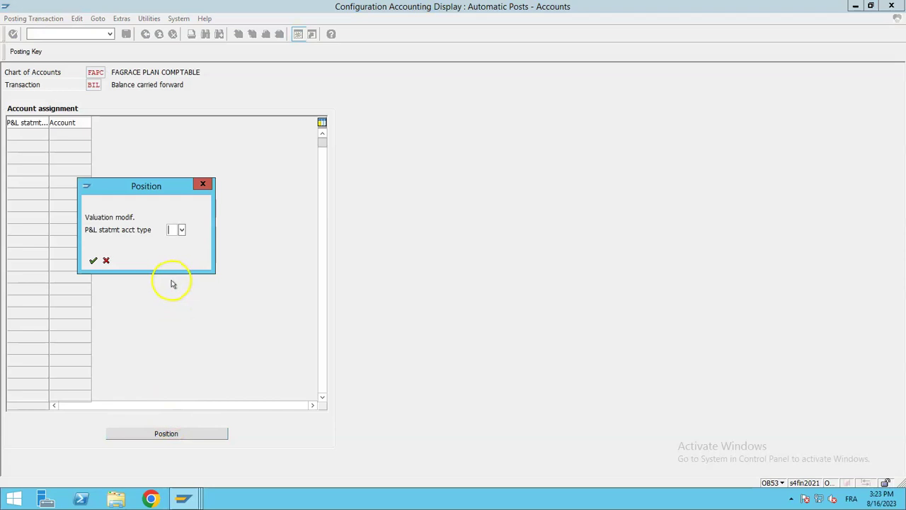
click(182, 231)
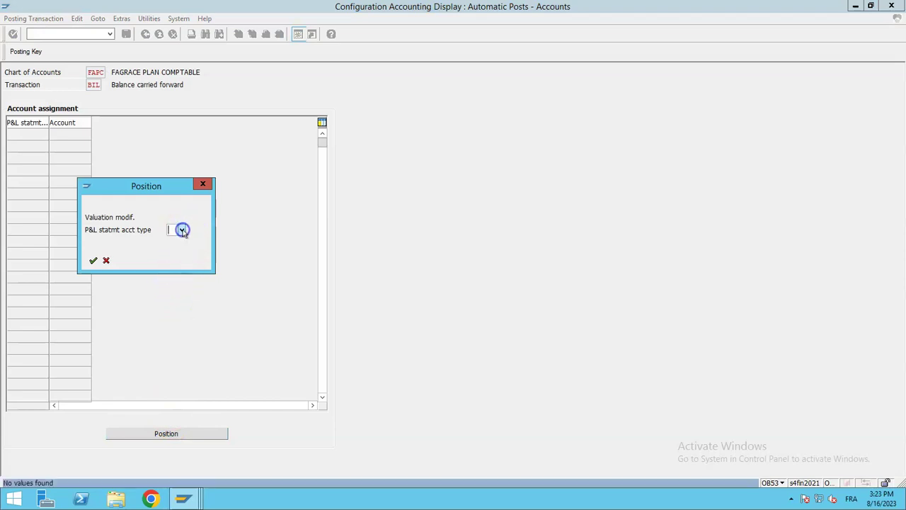
click(93, 260)
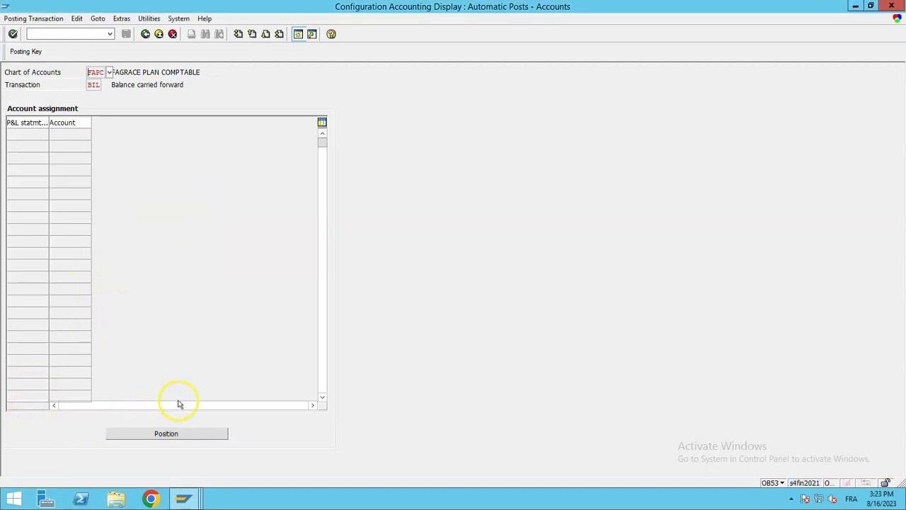